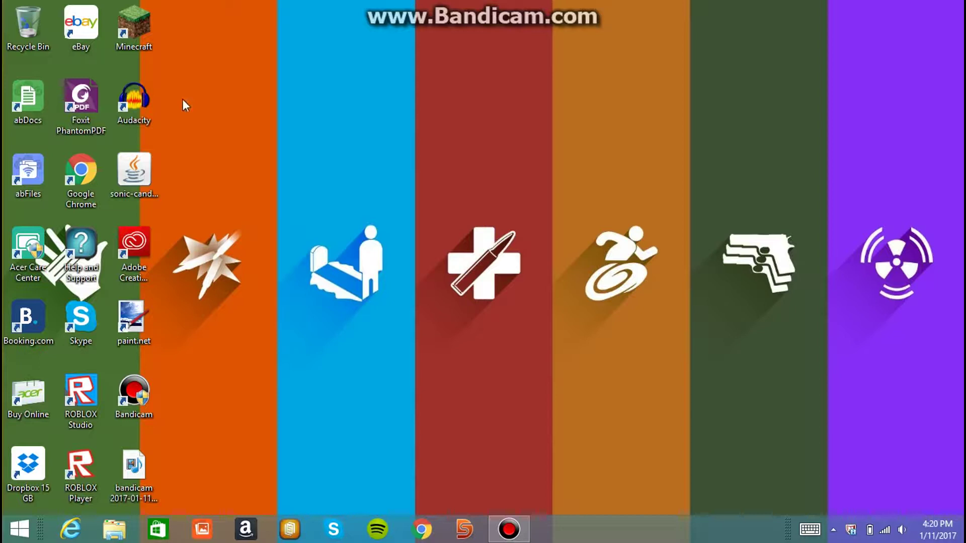
- Place the Audacity and sonic-candle shortcuts side by side on the red stripe, then select Audacity
drag(140, 108, 459, 256)
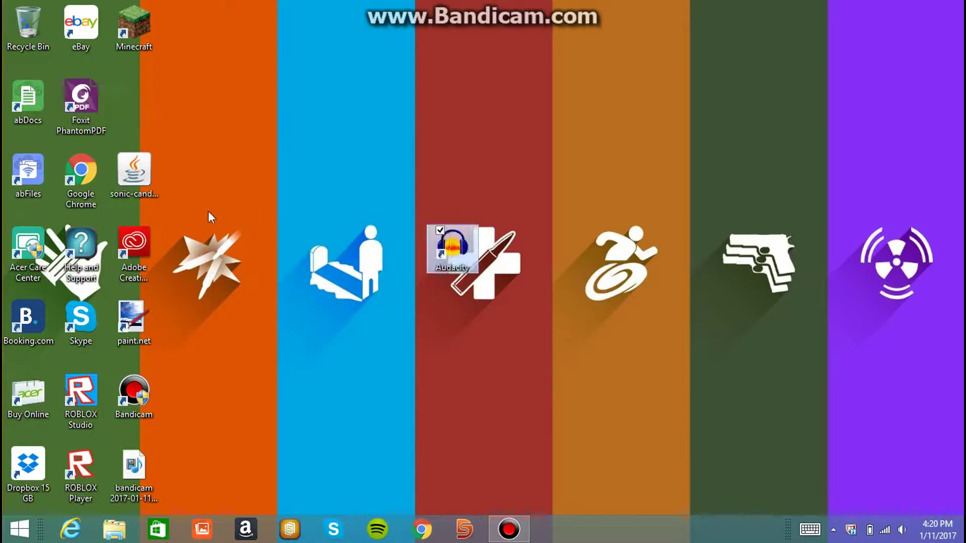
mouse_move(135, 186)
mouse_down()
mouse_move(471, 318)
mouse_move(514, 272)
mouse_up()
click(439, 230)
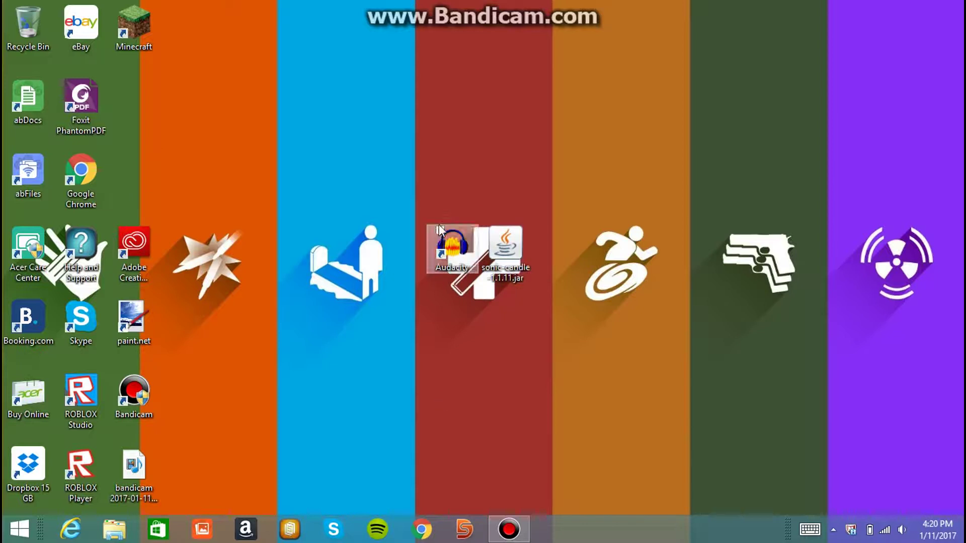
click(498, 276)
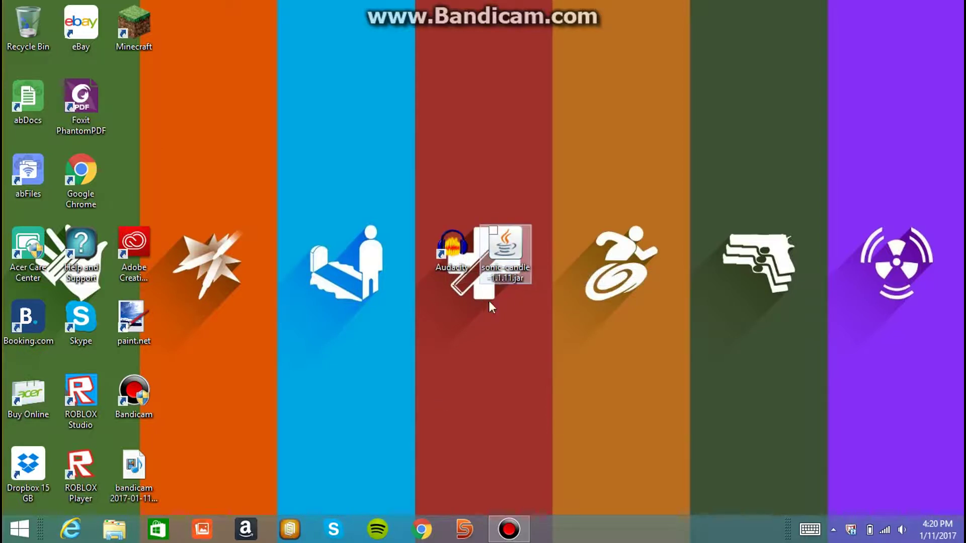
click(458, 252)
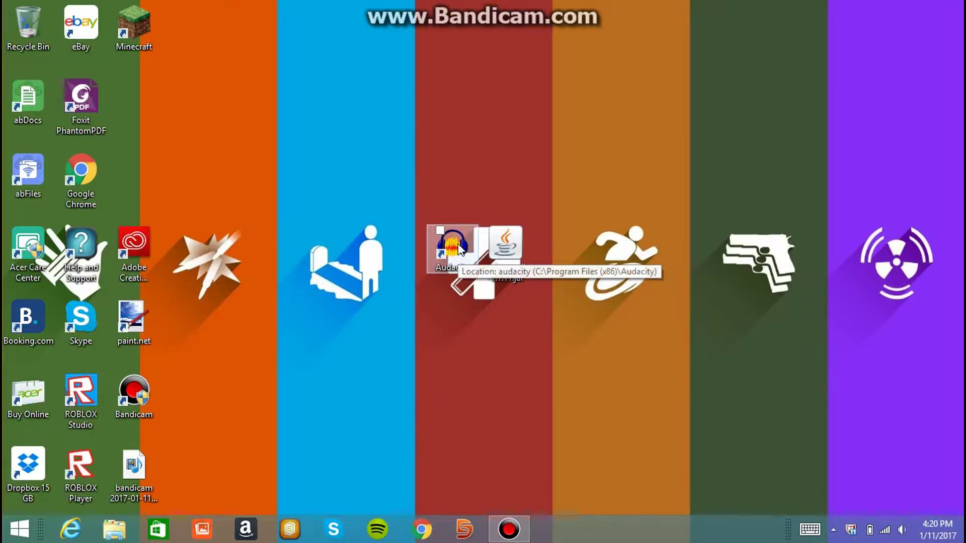
click(449, 253)
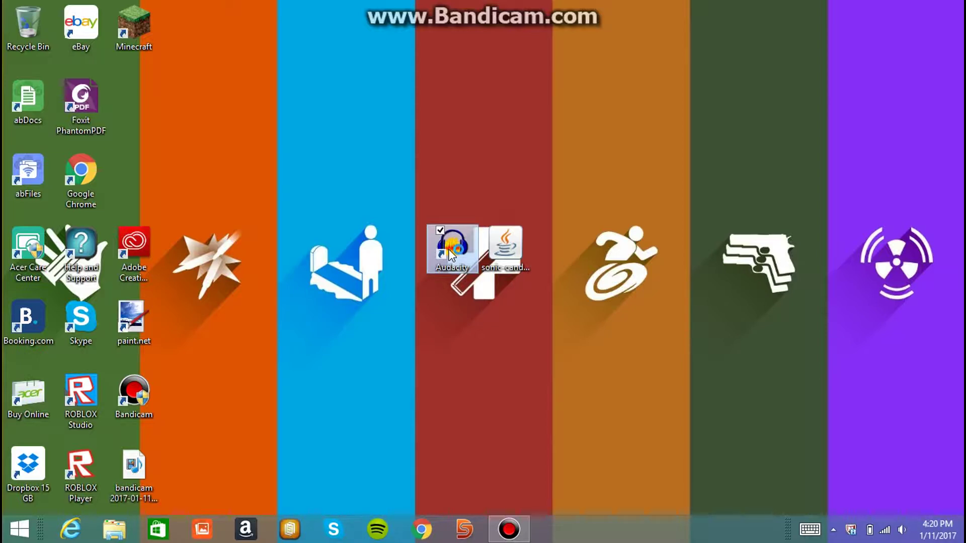
- Launch Audacity and import 'Original Oompa Loompa Songs (1971).mp3' from the Downloads folder
double_click(450, 254)
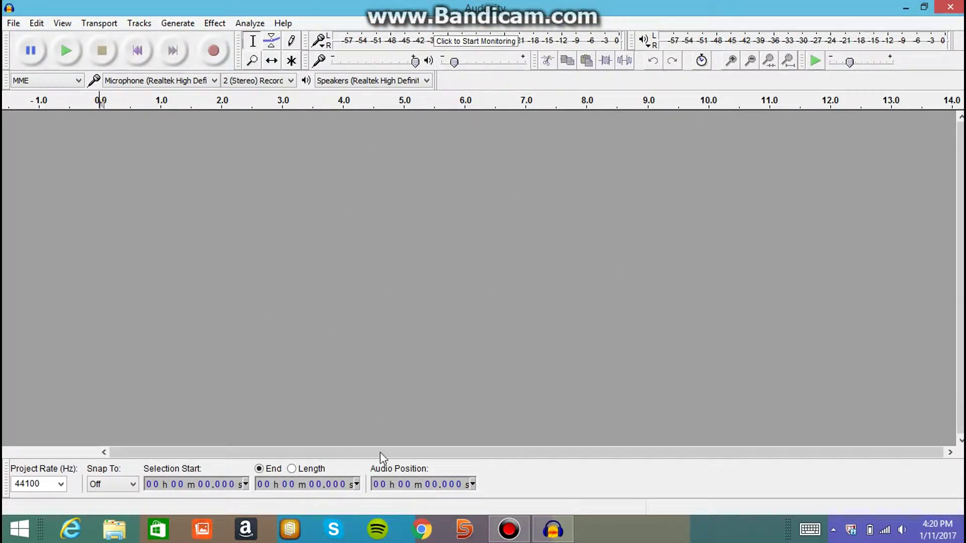
click(14, 23)
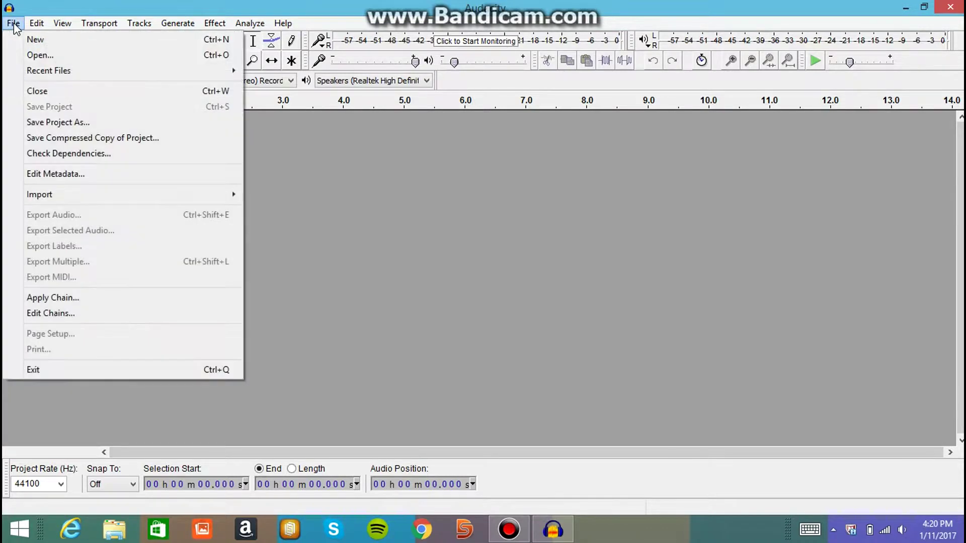
click(106, 55)
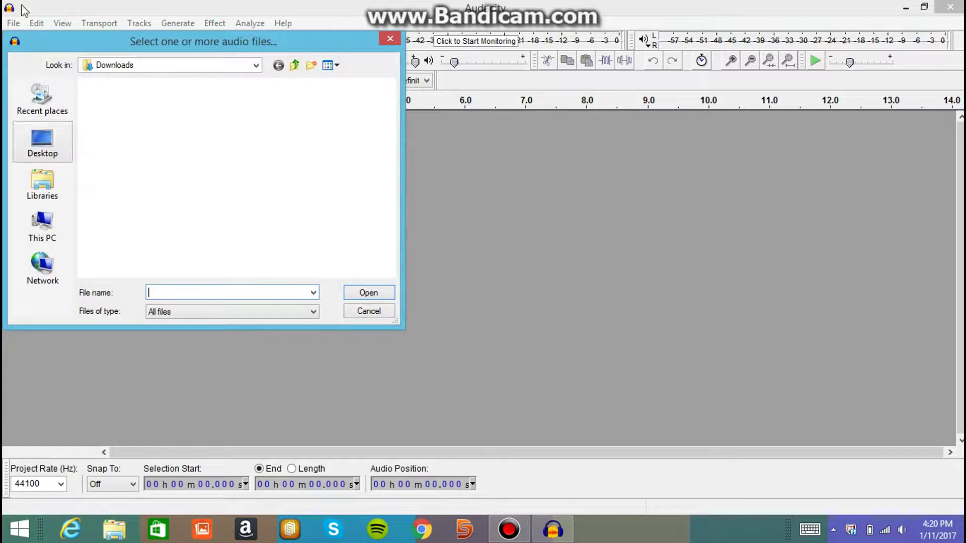
click(383, 39)
click(13, 23)
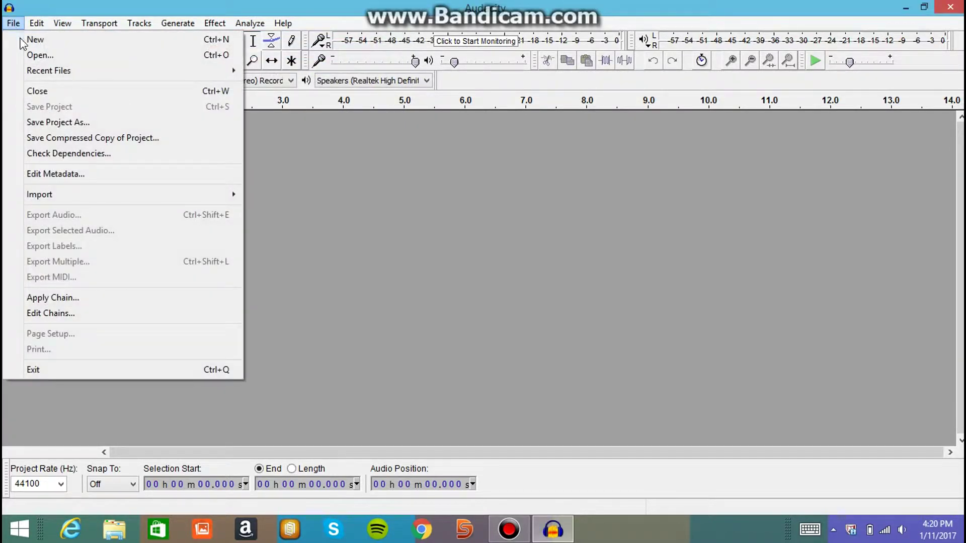
click(55, 53)
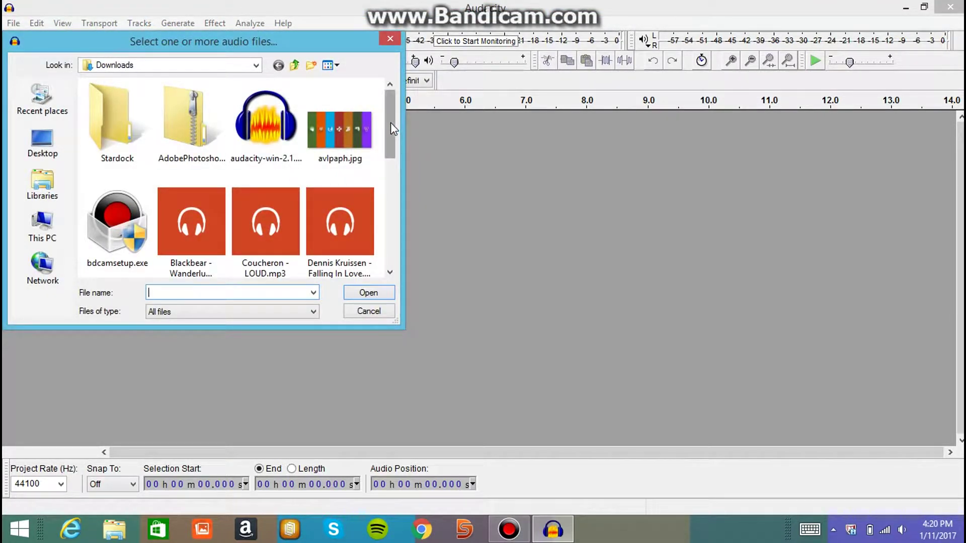
drag(390, 129, 395, 206)
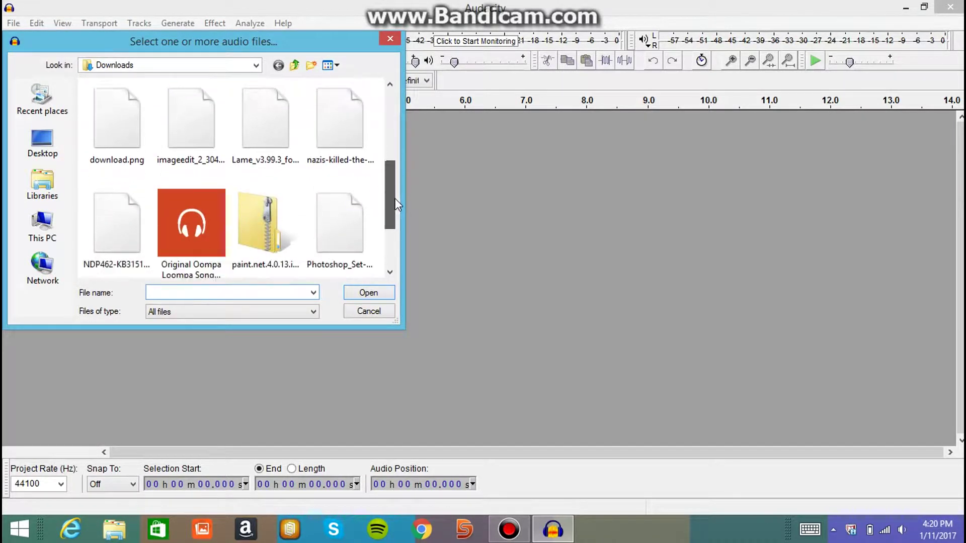
click(203, 222)
click(373, 295)
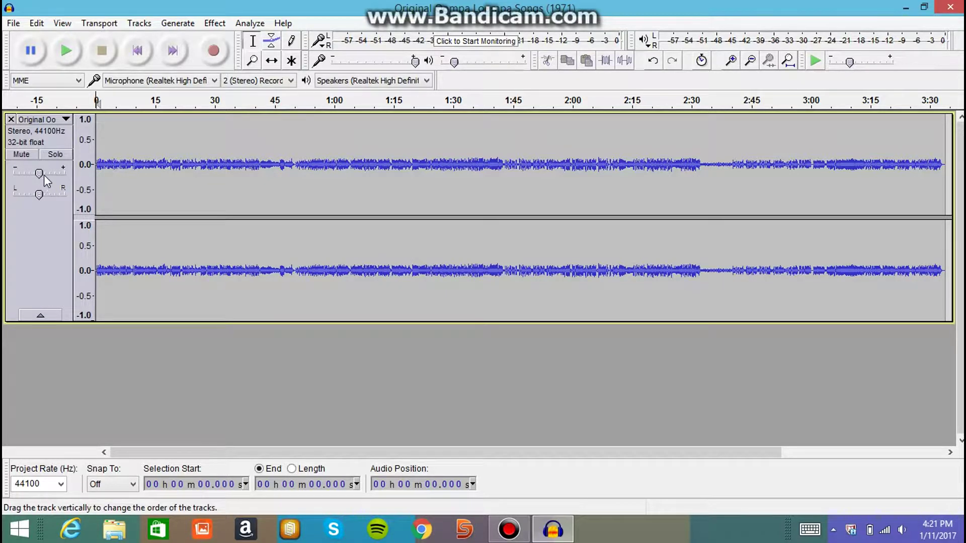
- Nudge the track gain slider up to about +1 dB and back to roughly 0 dB
drag(40, 180, 44, 180)
mouse_move(41, 173)
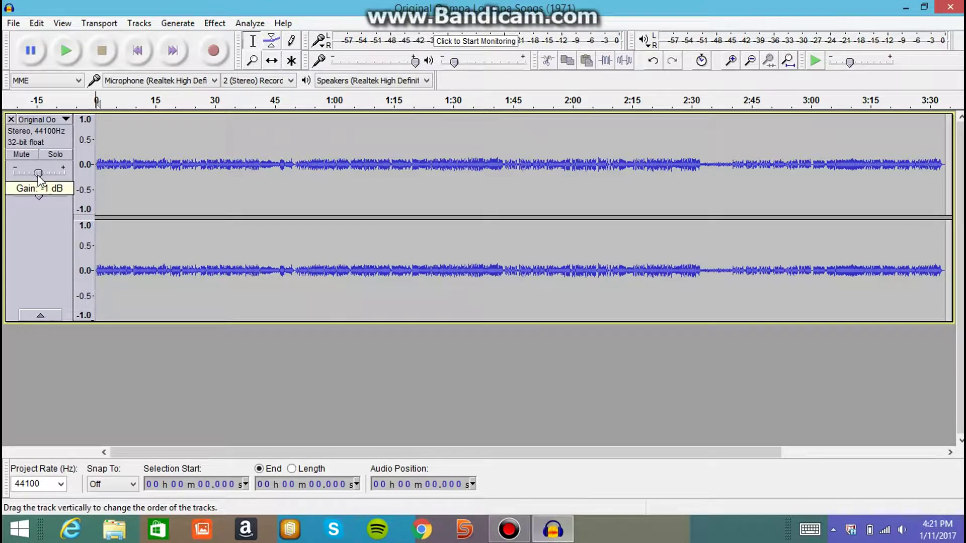
drag(40, 174, 38, 174)
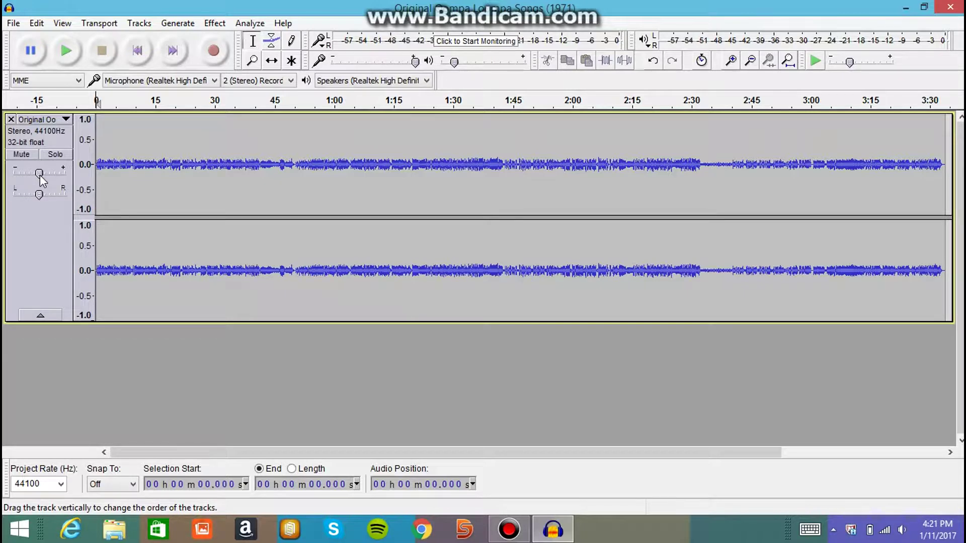
- Apply Equalization with the Bass Boost preset curve to the Oompa Loompa track
click(214, 23)
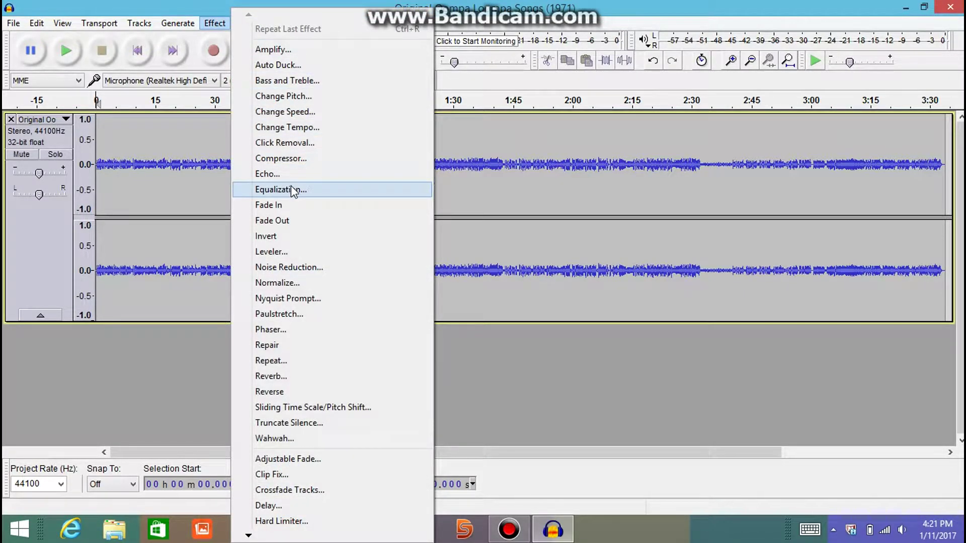
click(293, 191)
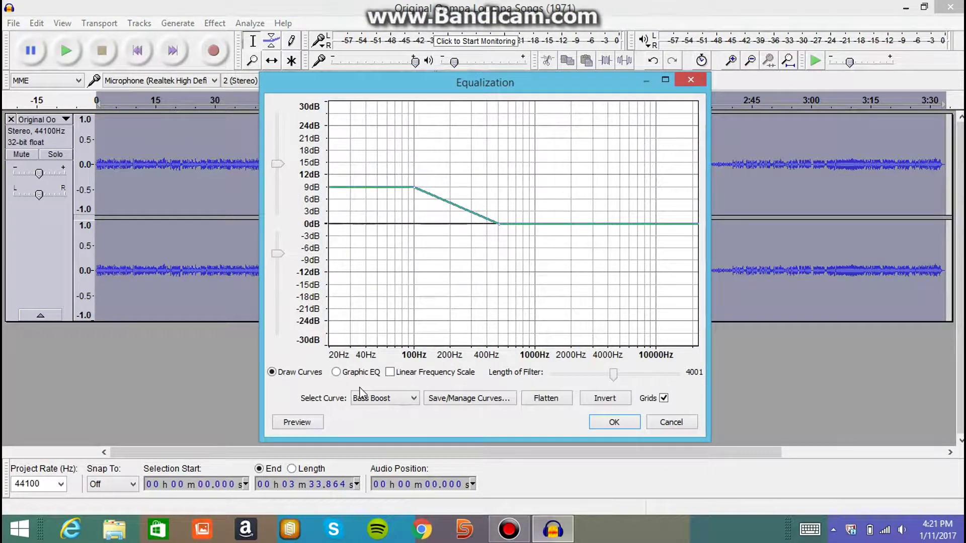
click(389, 399)
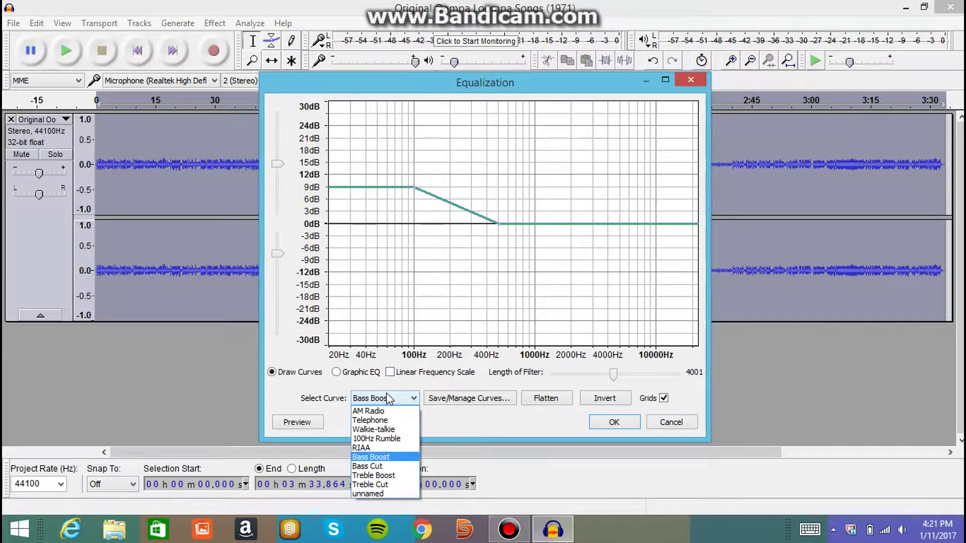
click(383, 497)
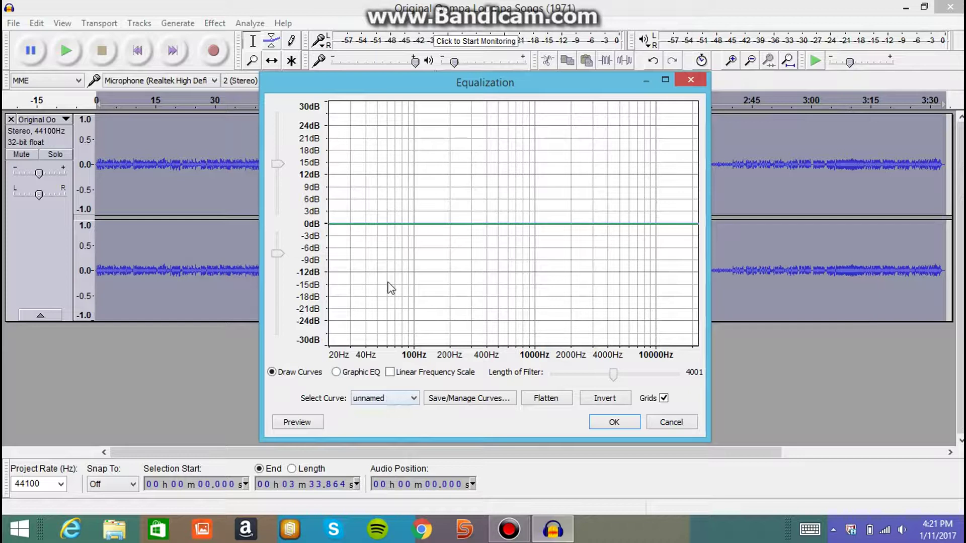
click(391, 399)
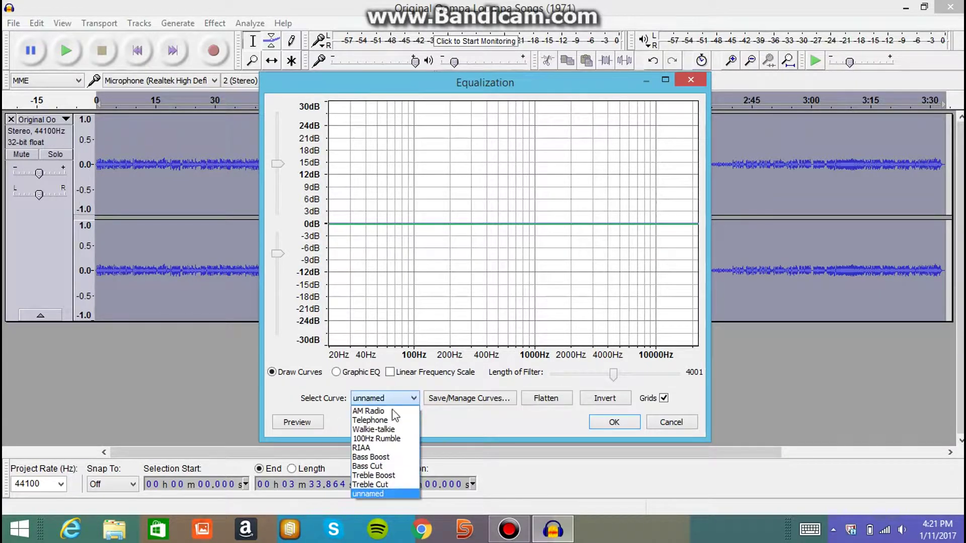
click(391, 457)
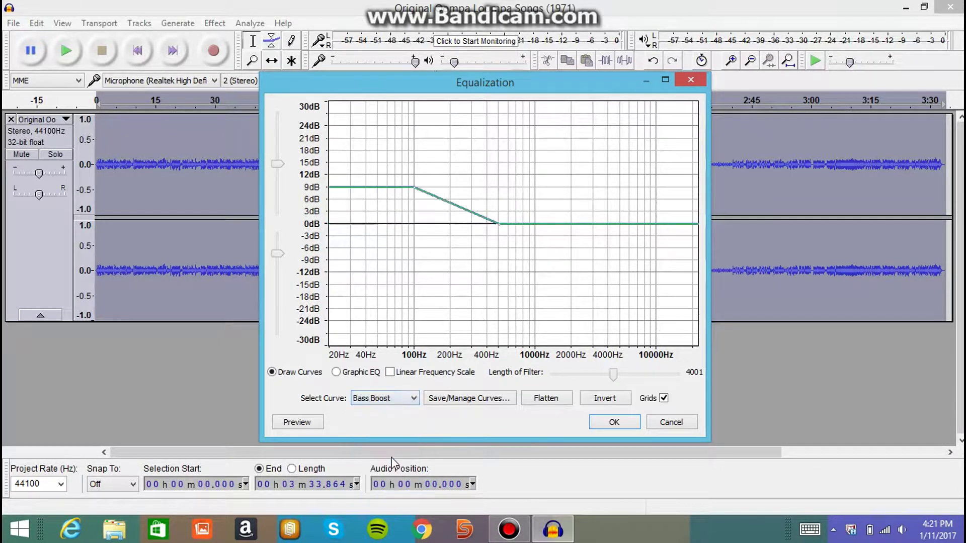
click(611, 422)
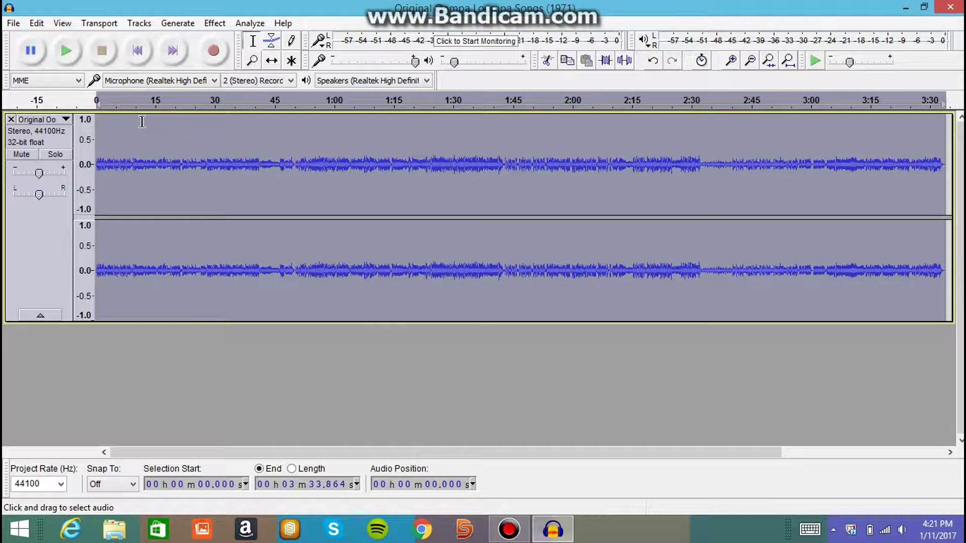
- Preview the boosted song, then replay it from 1:23.802
click(72, 57)
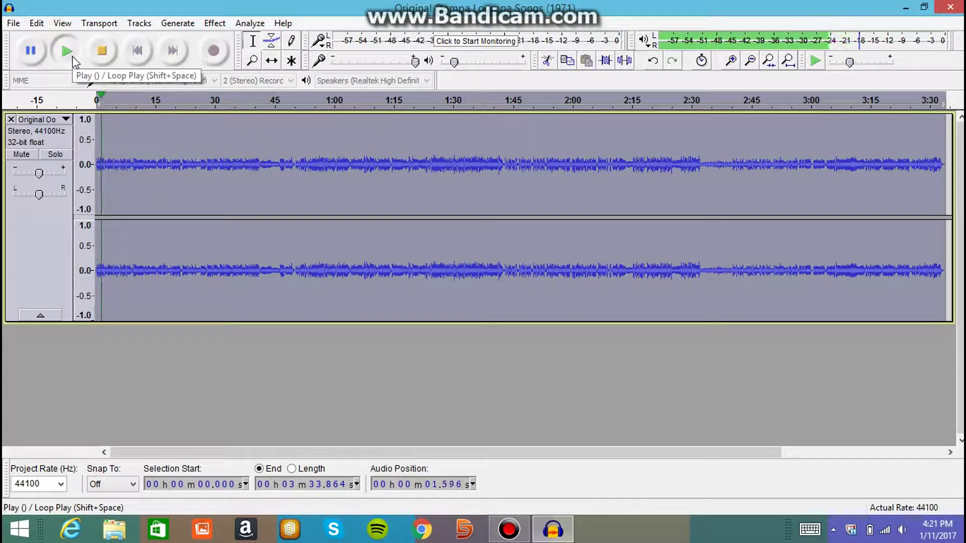
click(102, 50)
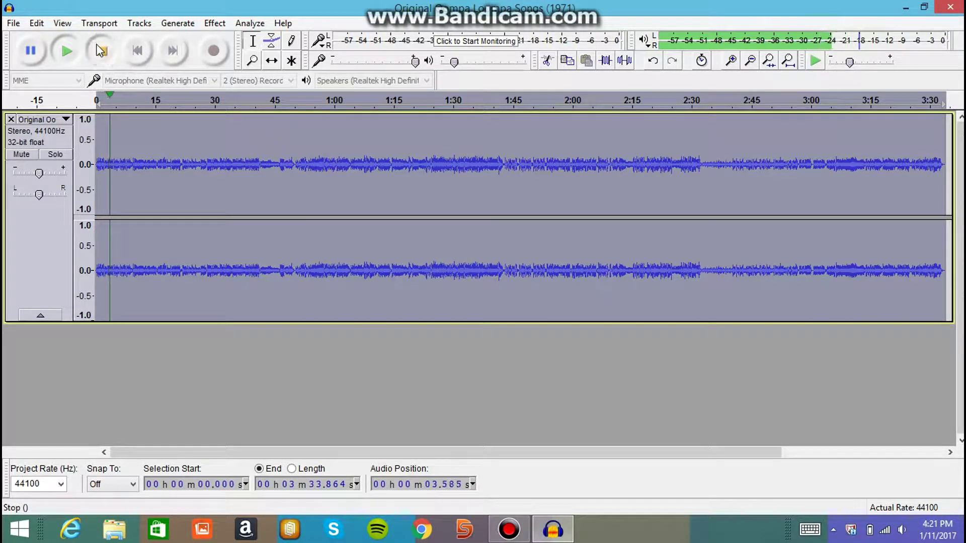
click(427, 159)
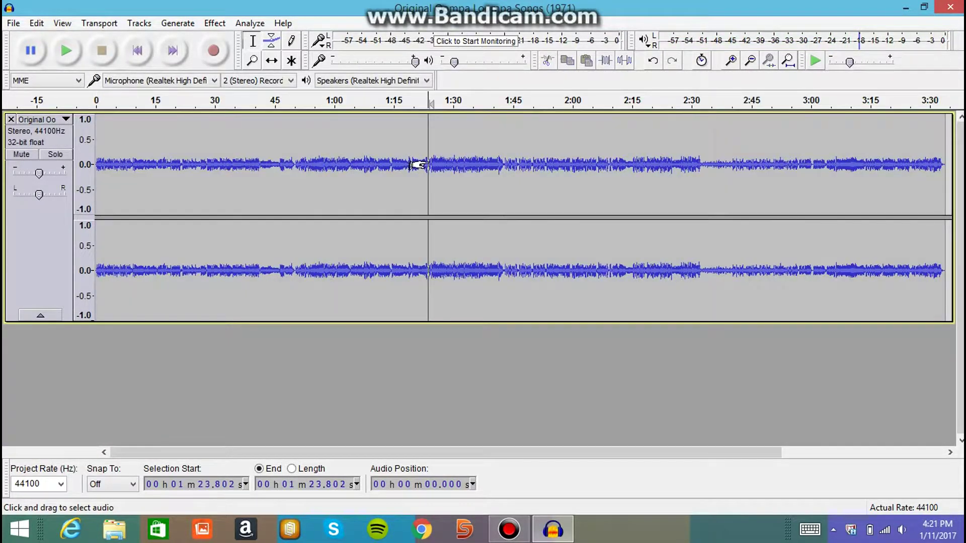
click(67, 50)
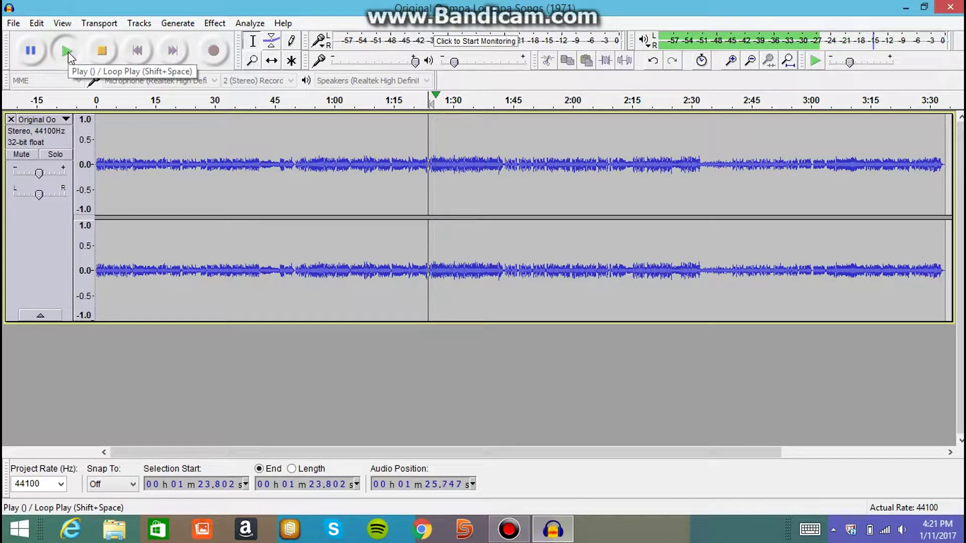
click(103, 51)
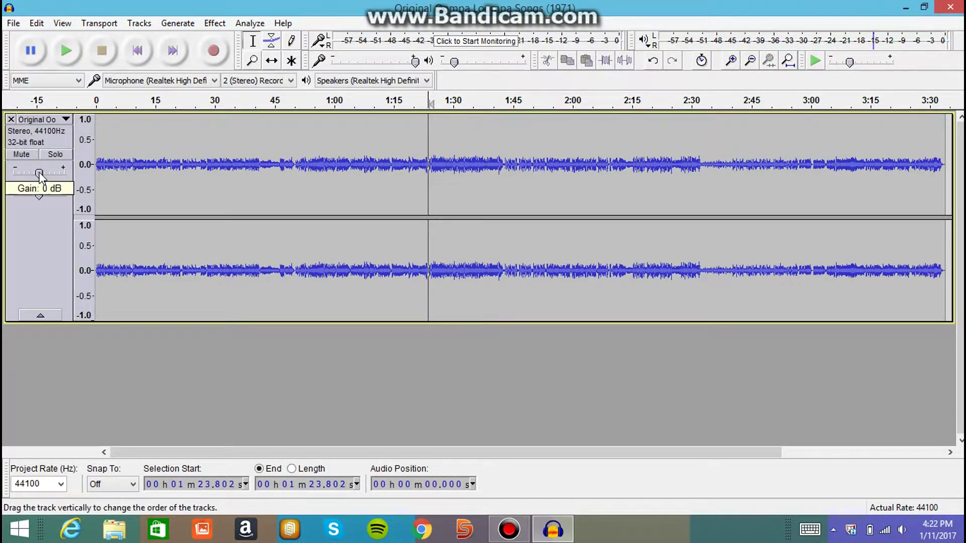
- Raise the track gain to +1 dB and replay from 1:23 twice to check it
drag(38, 171, 42, 174)
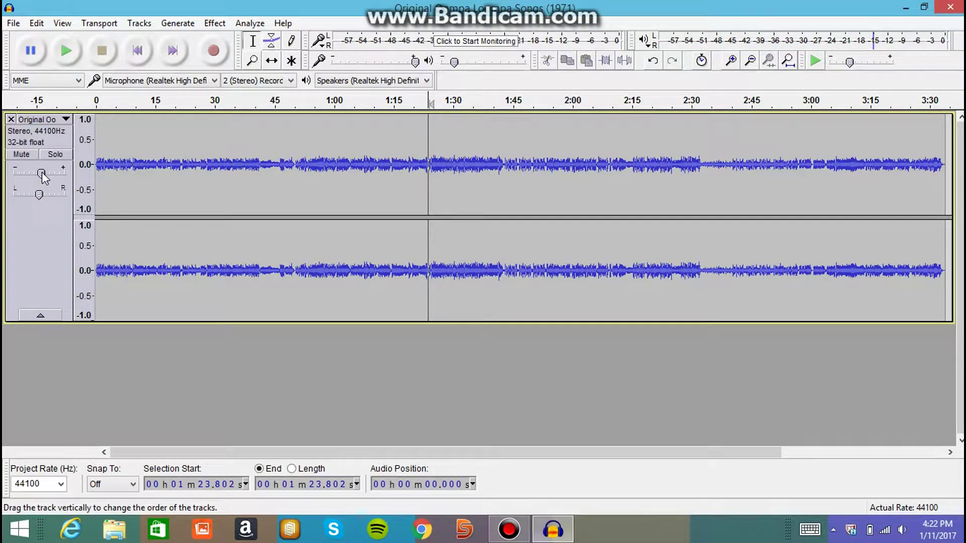
click(67, 56)
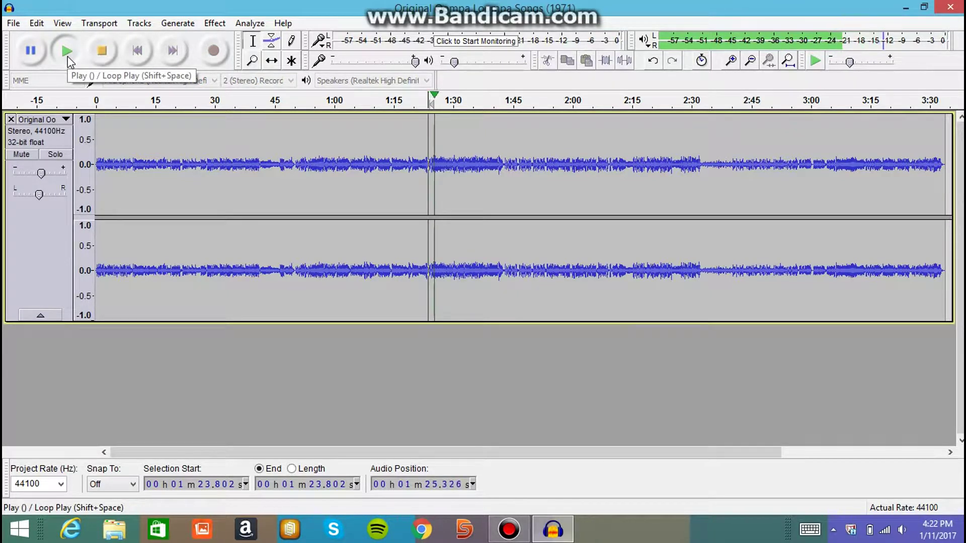
click(102, 51)
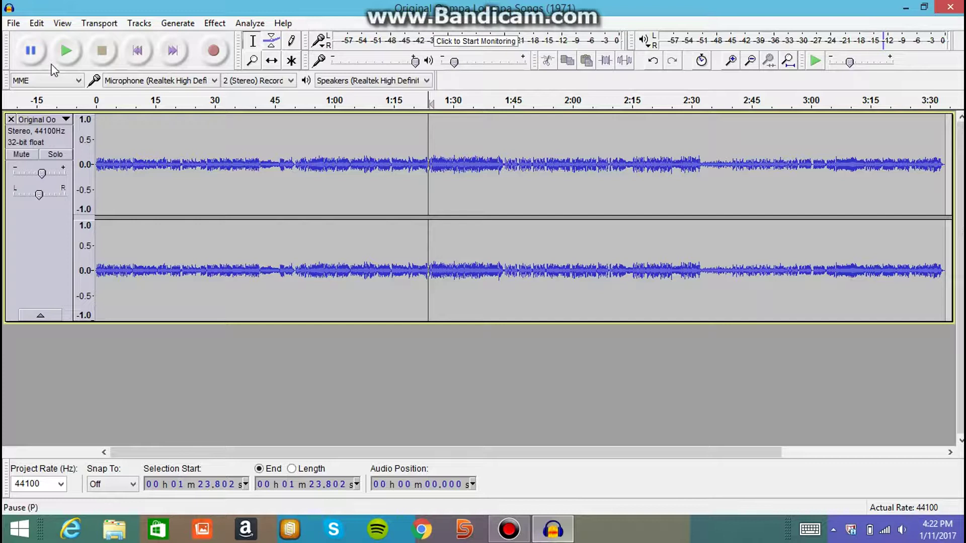
click(72, 50)
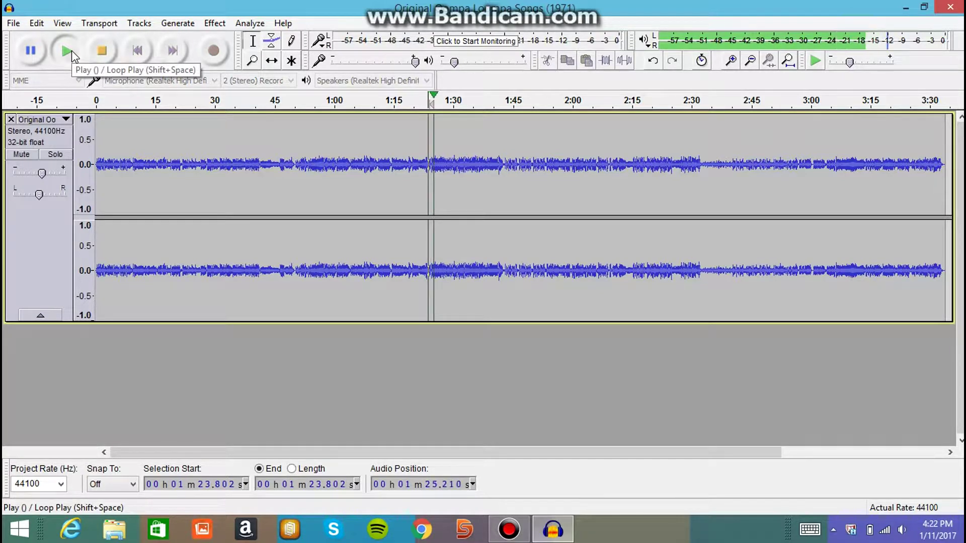
click(106, 51)
click(15, 24)
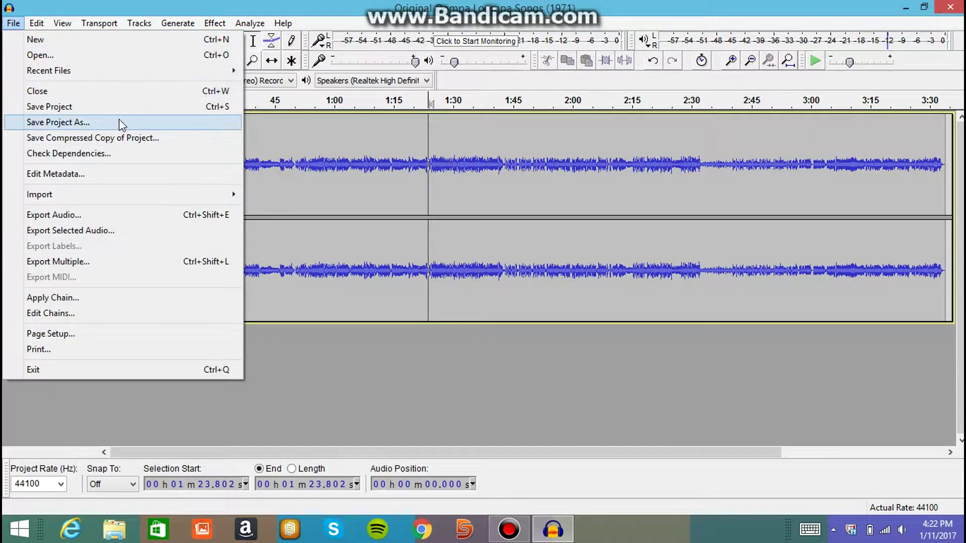
- Export as MP3 to Downloads as 'Original Oompa Loompa Songs (1971).mp3', replacing the existing file
click(96, 219)
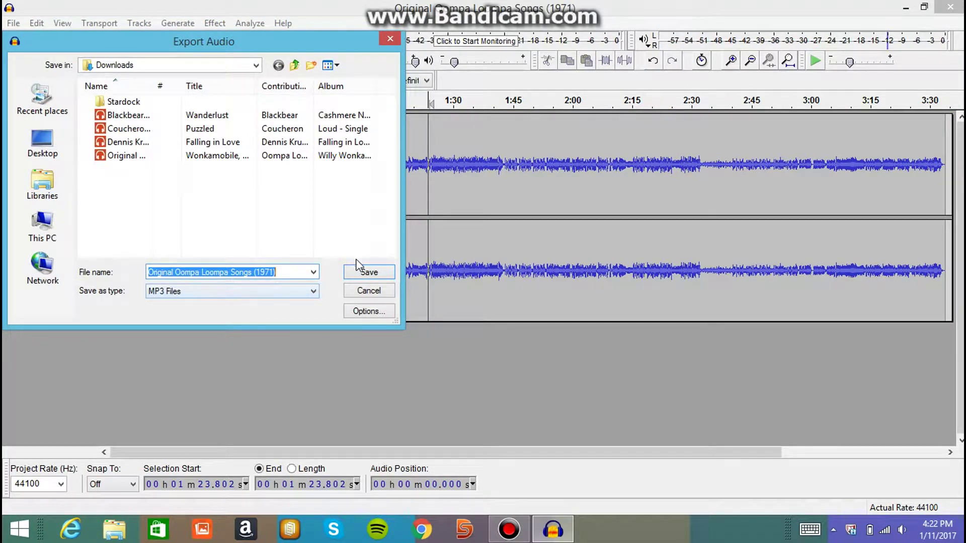
click(234, 293)
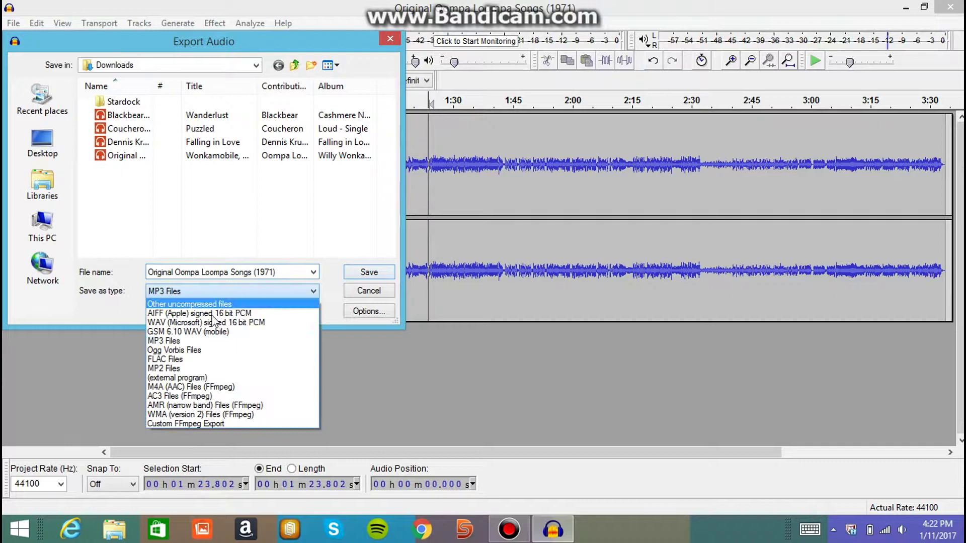
click(220, 323)
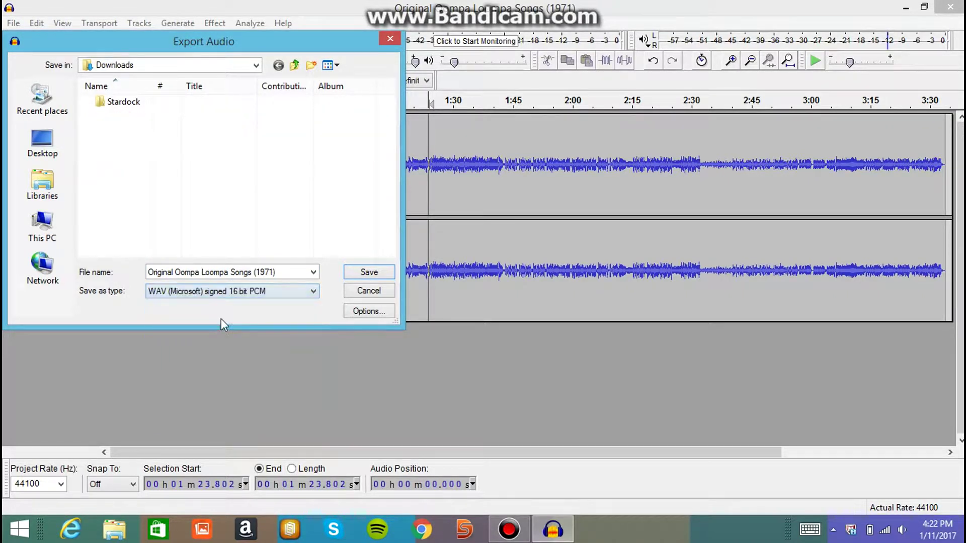
click(222, 297)
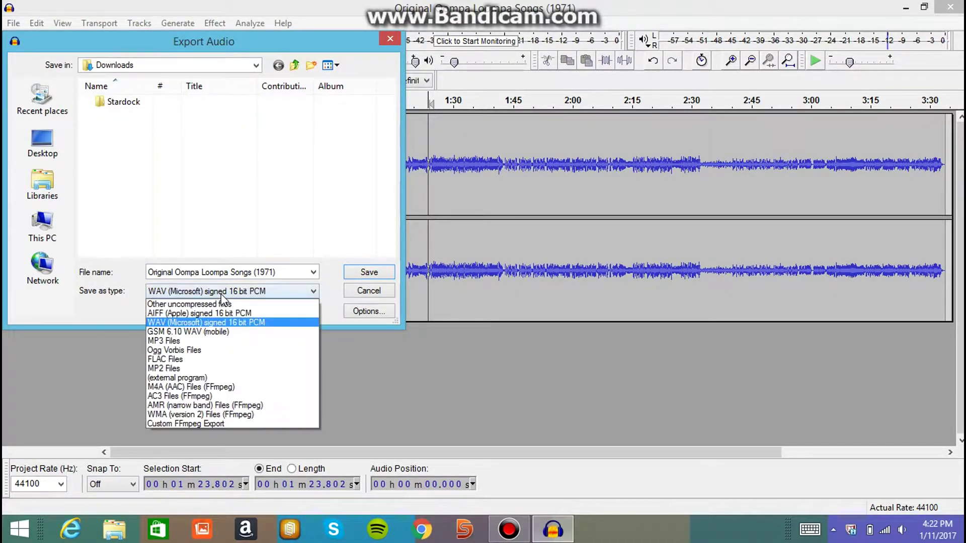
click(177, 342)
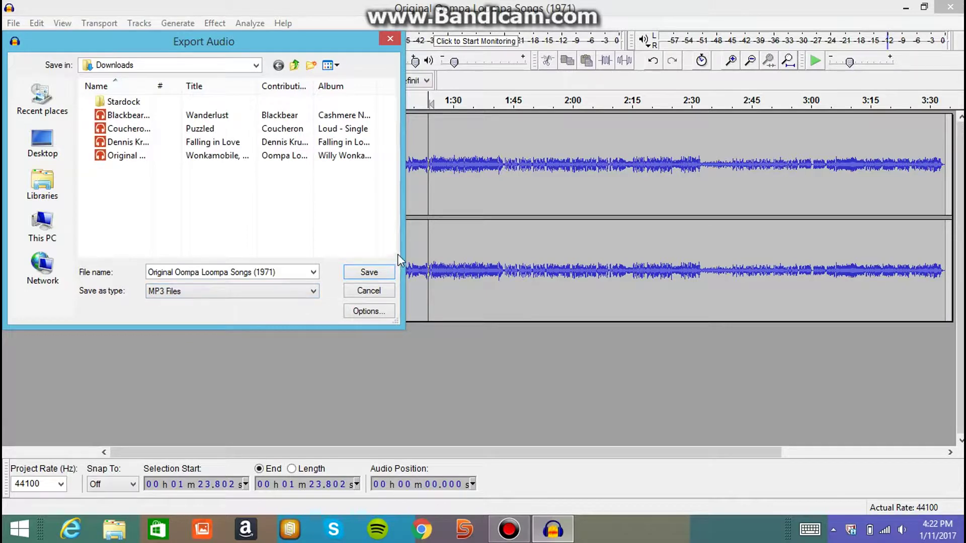
click(369, 272)
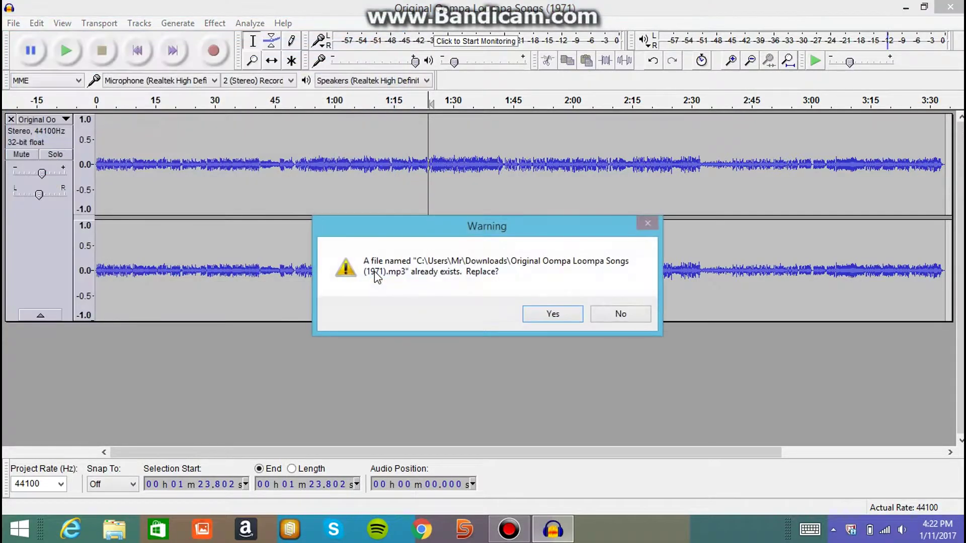
click(554, 314)
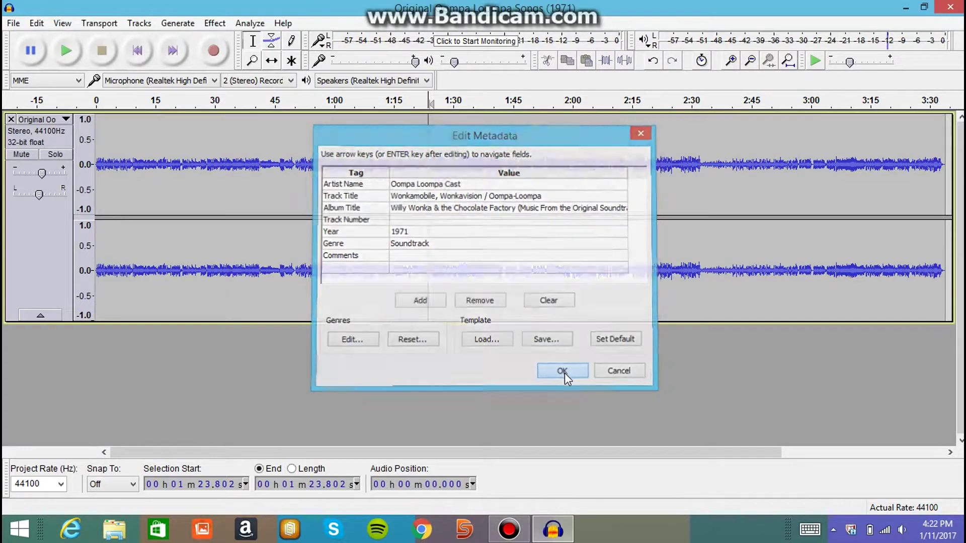
click(564, 372)
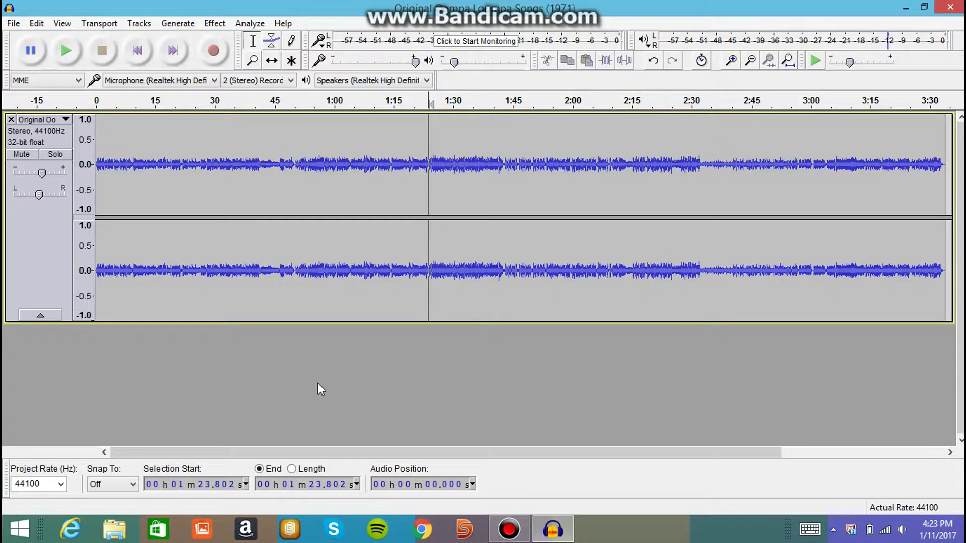
- Quit Audacity without saving the project and launch the sonic-candle jar
click(950, 7)
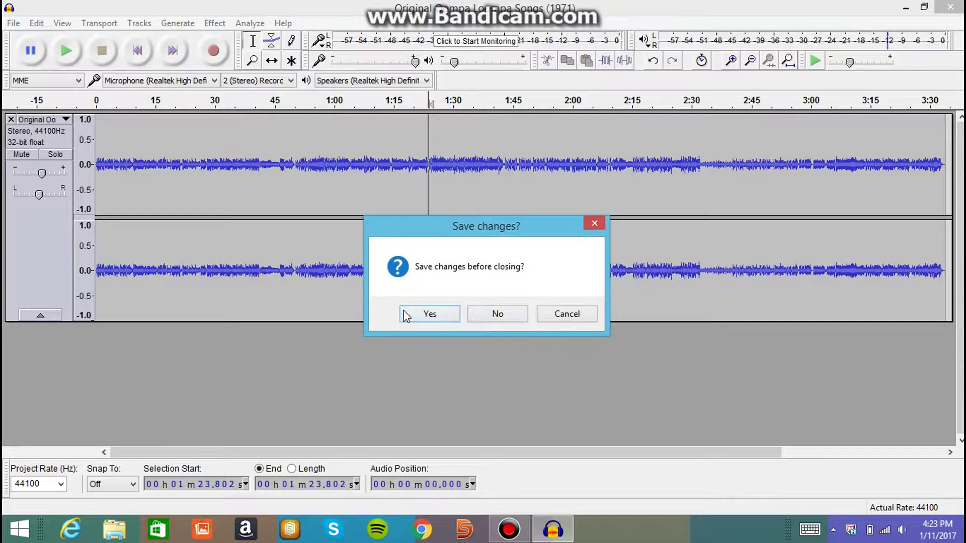
click(500, 316)
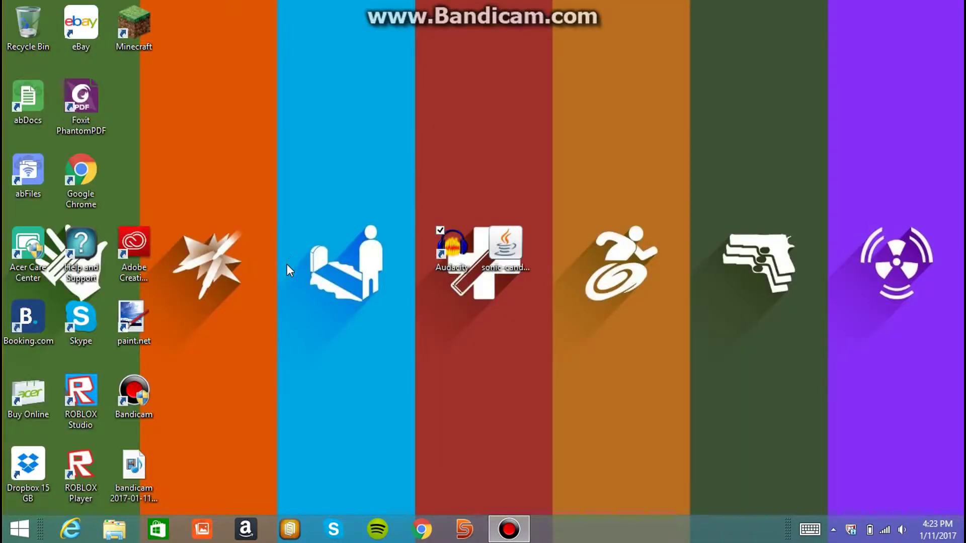
double_click(505, 249)
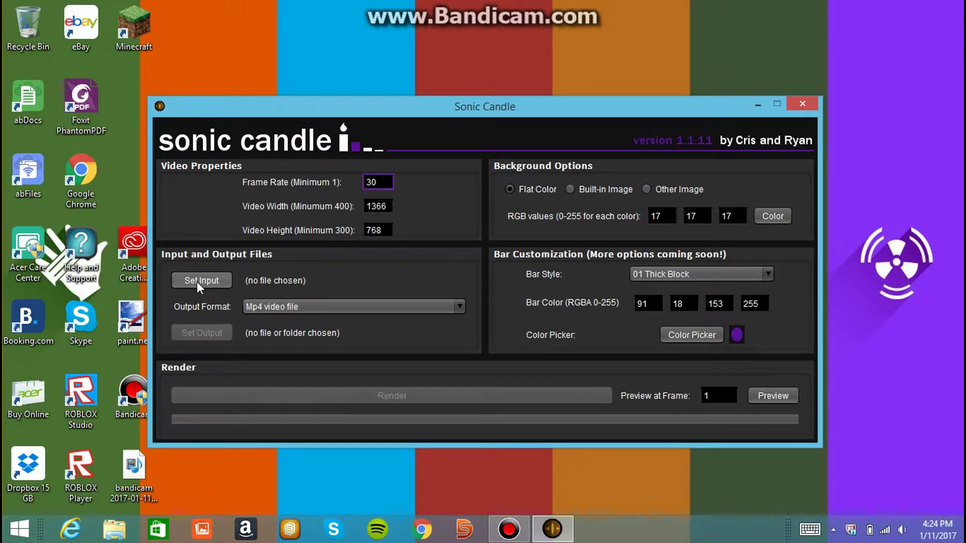
- Set the Oompa Loompa MP3 from Downloads as input audio, keeping Mp4 video file output
click(216, 280)
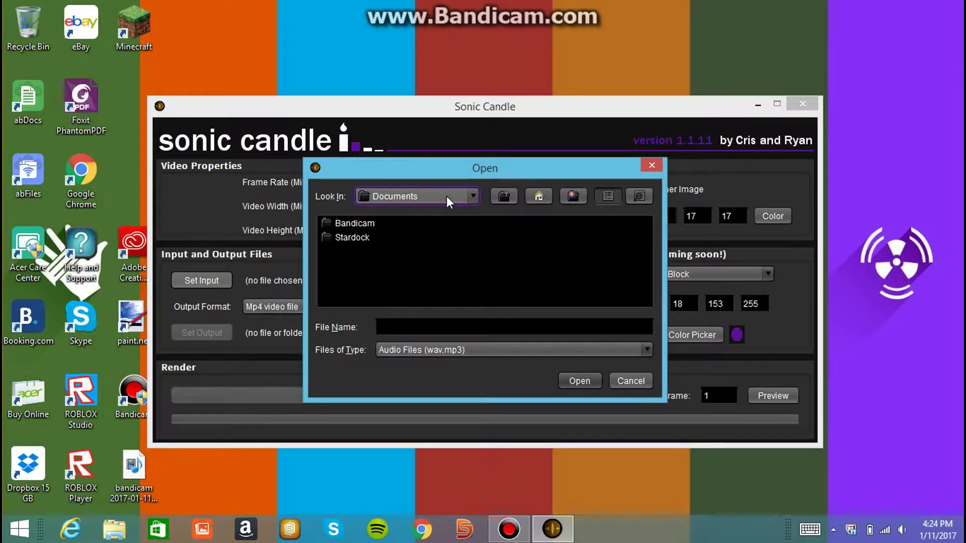
click(448, 197)
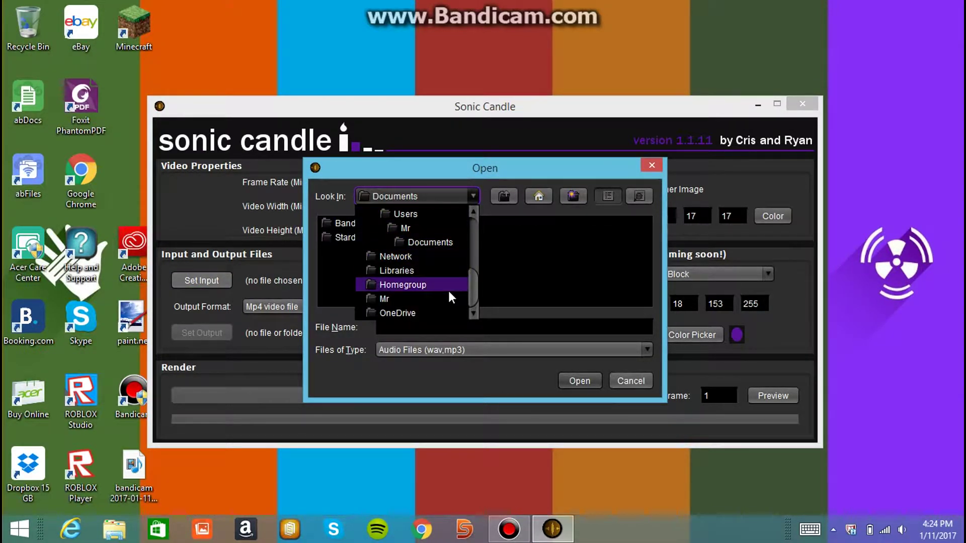
drag(473, 286, 502, 254)
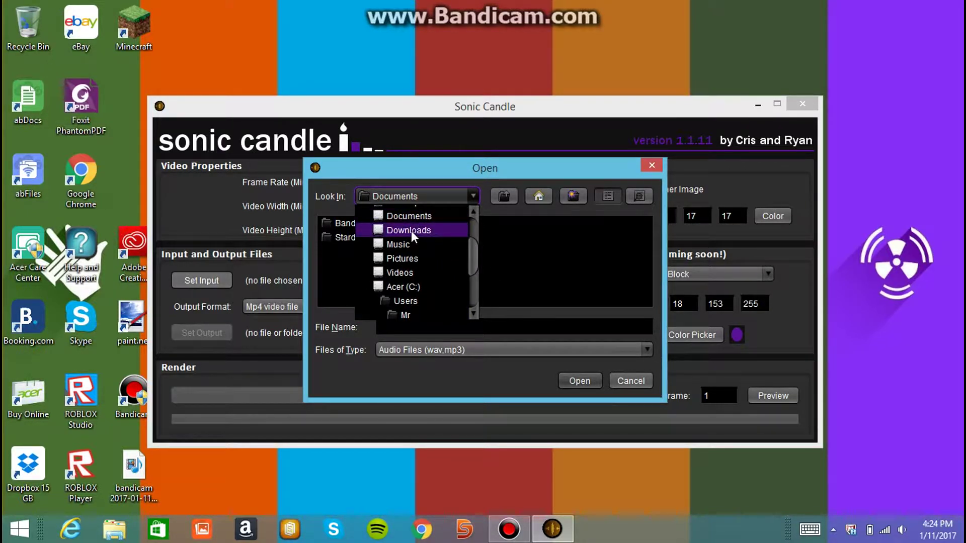
click(412, 231)
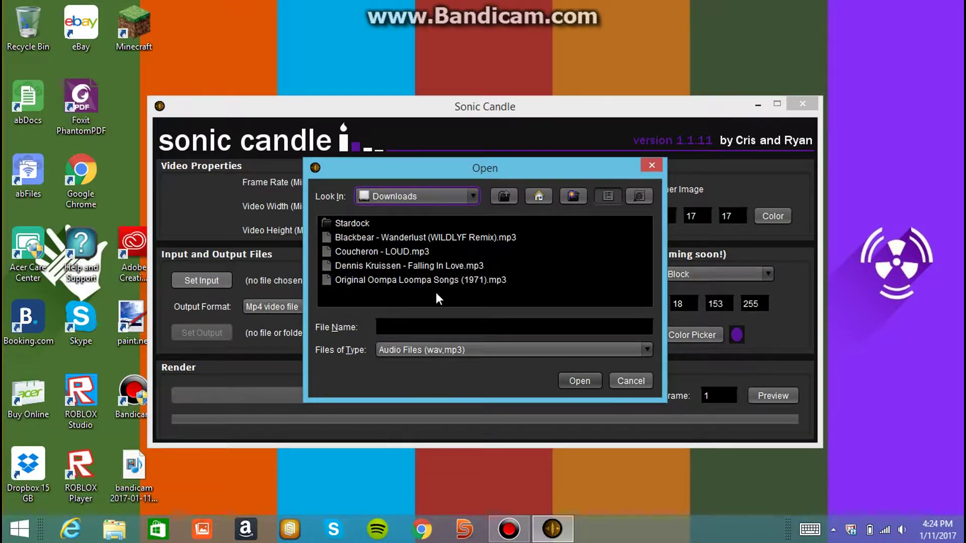
click(470, 278)
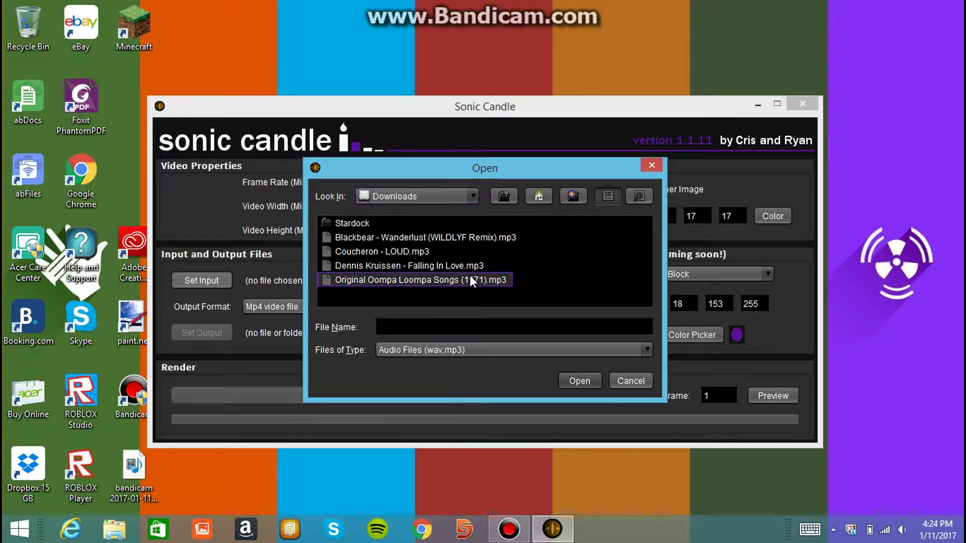
click(580, 382)
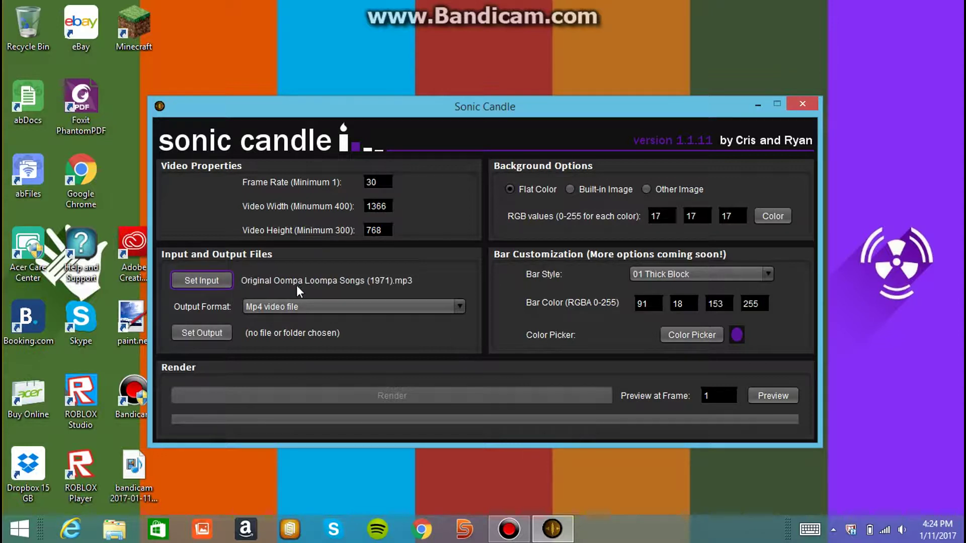
click(326, 309)
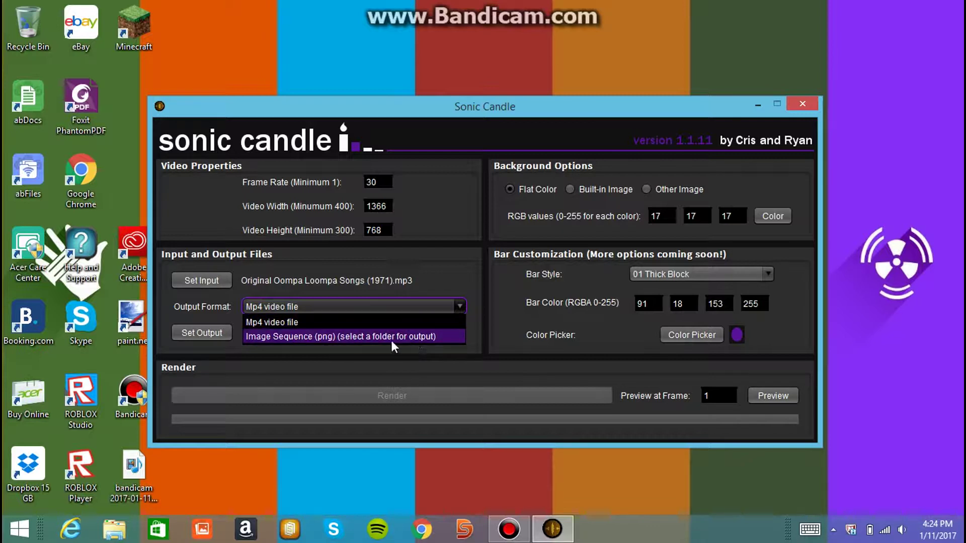
click(367, 325)
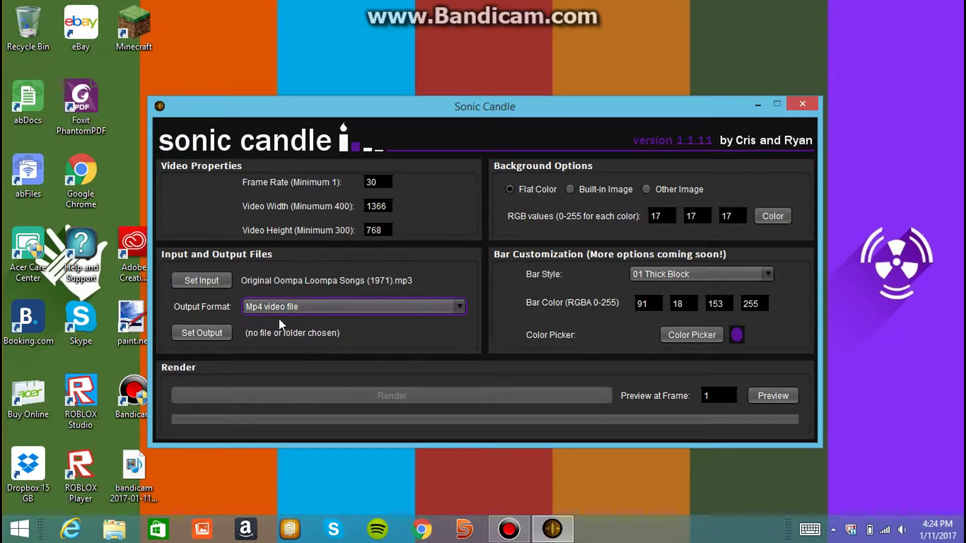
- Set the output video file to 'Original Oompa Loompa Songs (1971).mp3.mp4' and confirm it
click(207, 331)
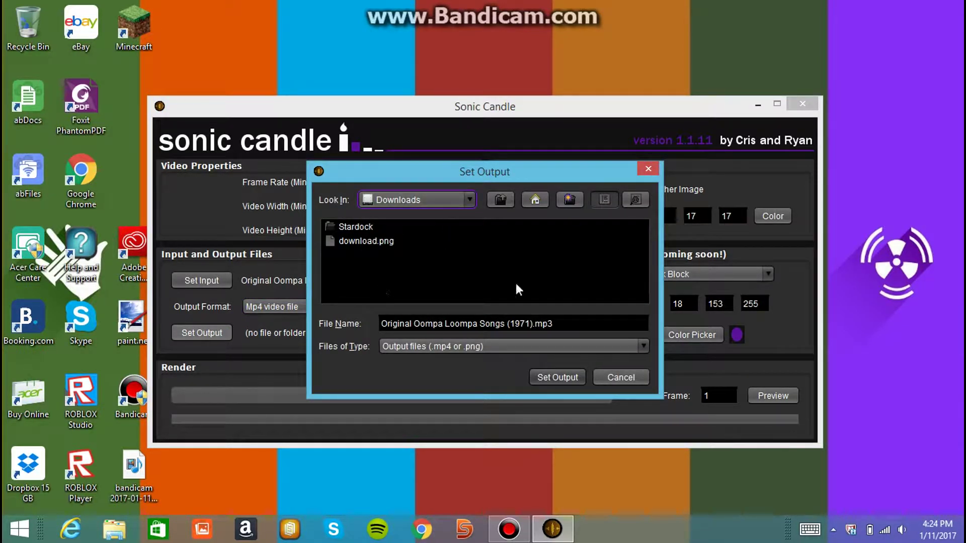
click(582, 322)
key(BackSpace)
key(BackSpace)
key(BackSpace)
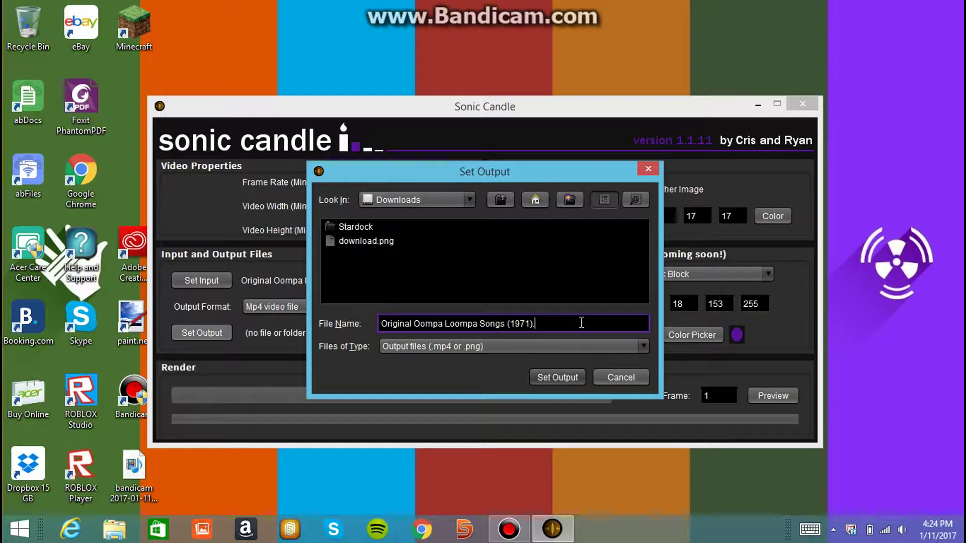
key(BackSpace)
click(567, 379)
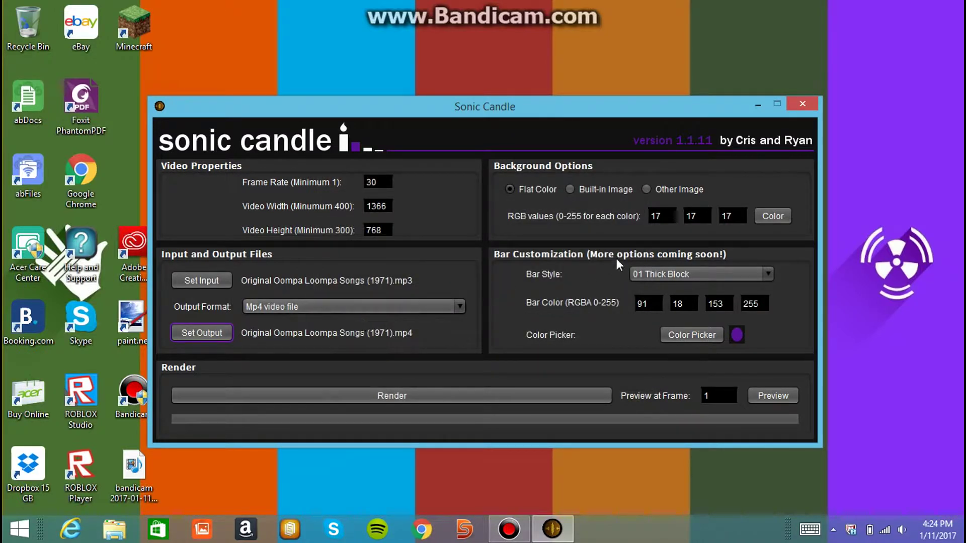
click(217, 331)
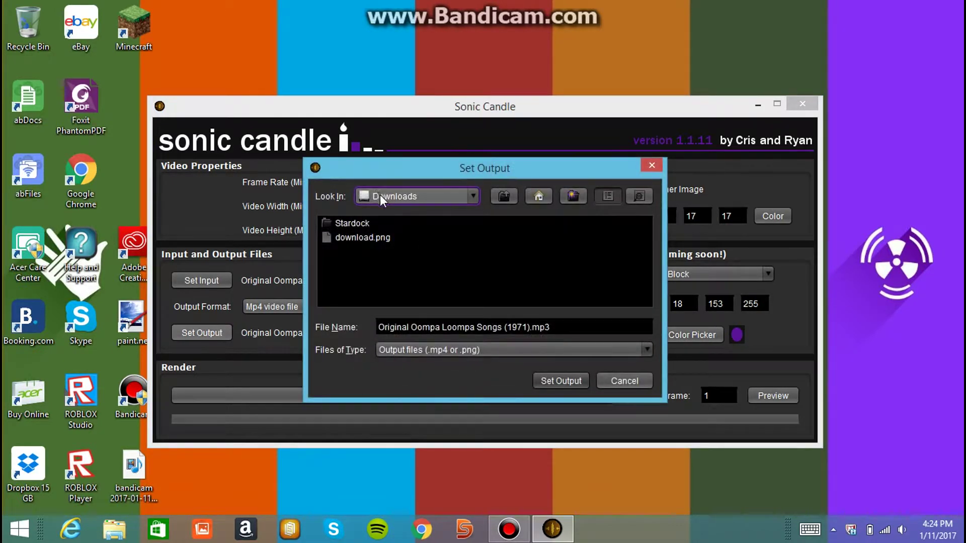
click(563, 377)
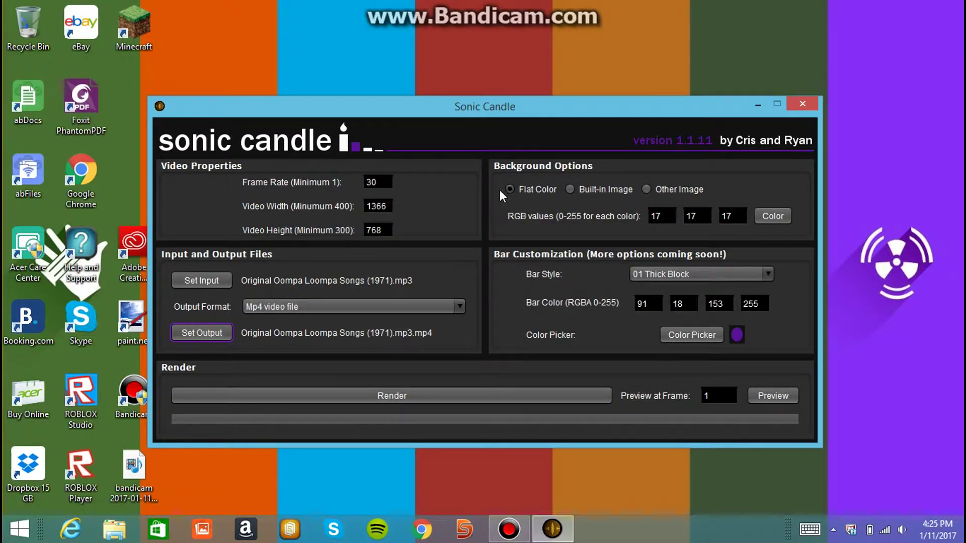
- Set the background to the built-in image golden.png
click(788, 222)
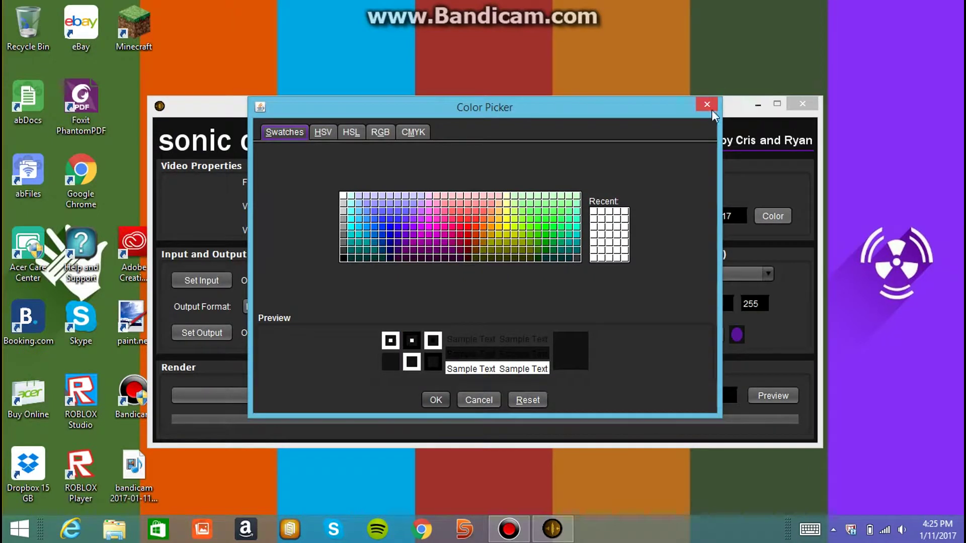
click(706, 106)
click(593, 188)
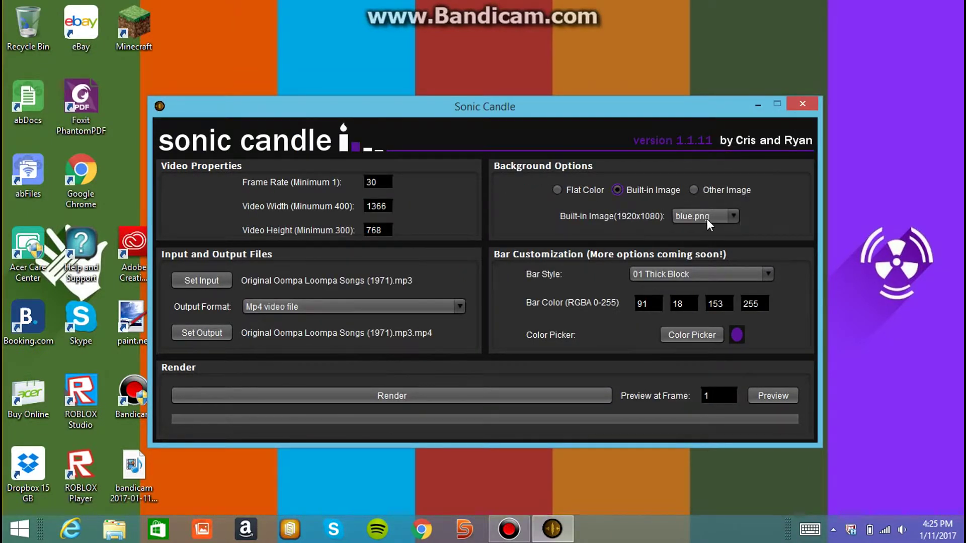
click(706, 218)
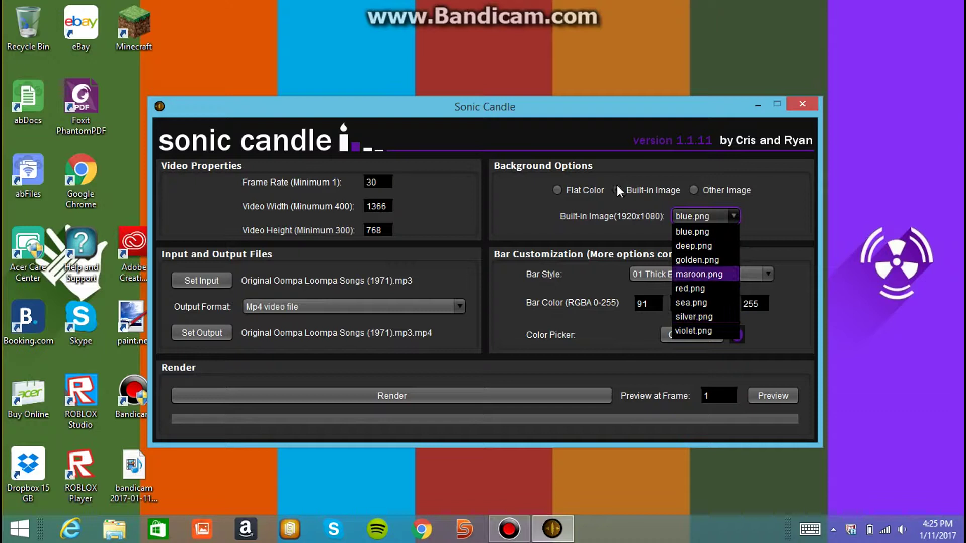
click(620, 188)
click(710, 213)
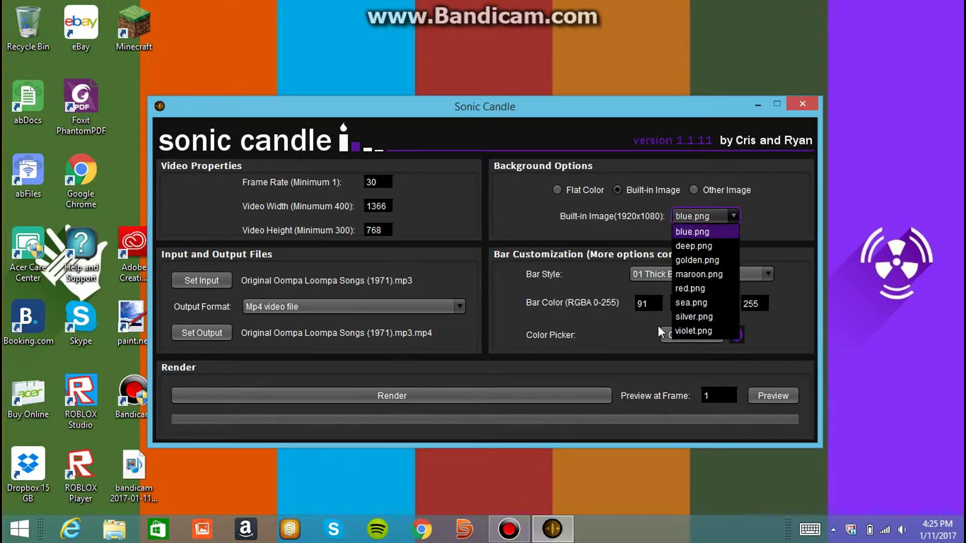
click(703, 260)
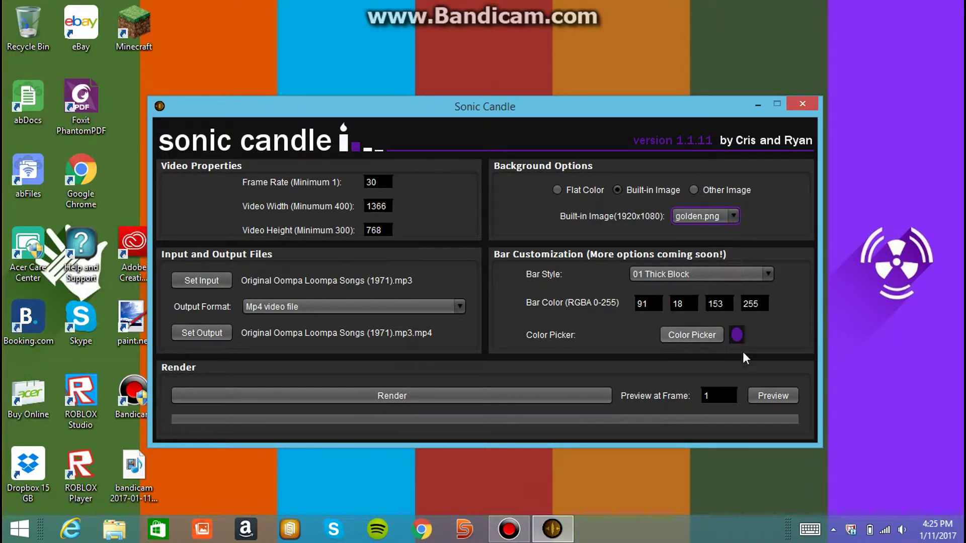
- Preview frame 30, keep the 01 Thick Block bar style, and switch background to Other Image
click(721, 396)
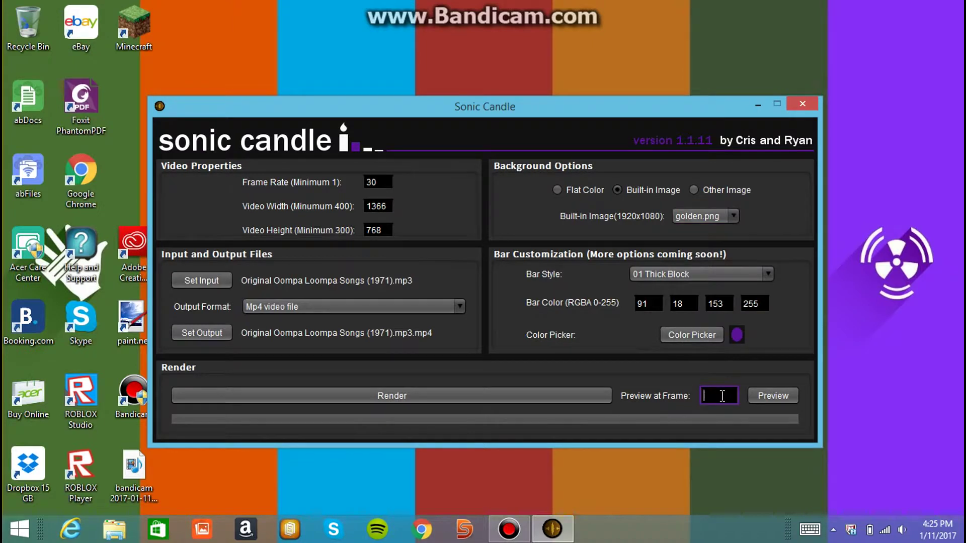
text(30)
click(764, 396)
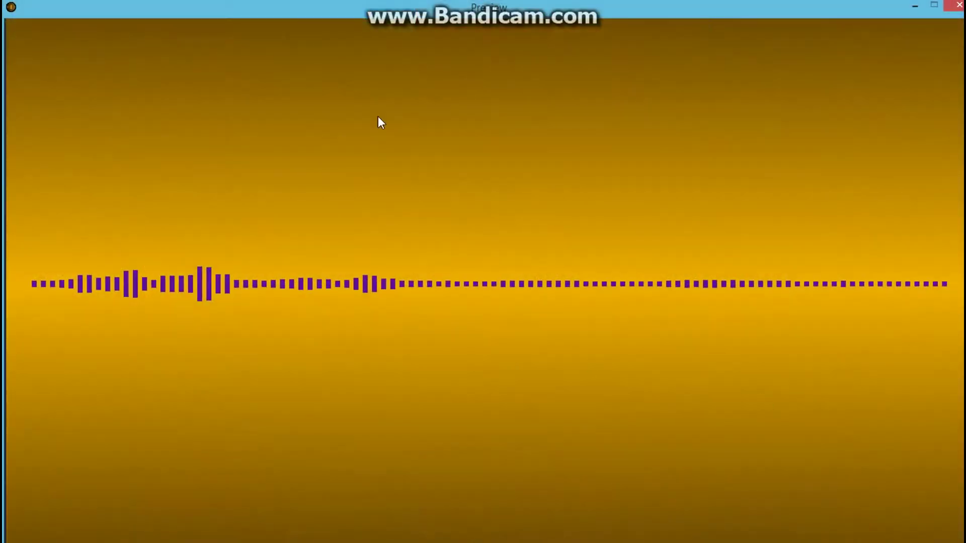
click(960, 5)
click(692, 273)
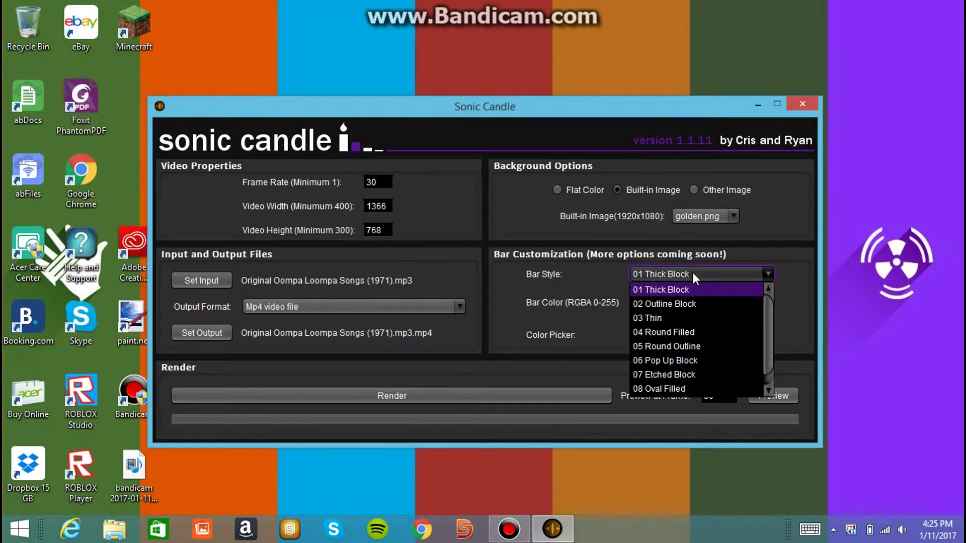
click(695, 268)
click(695, 189)
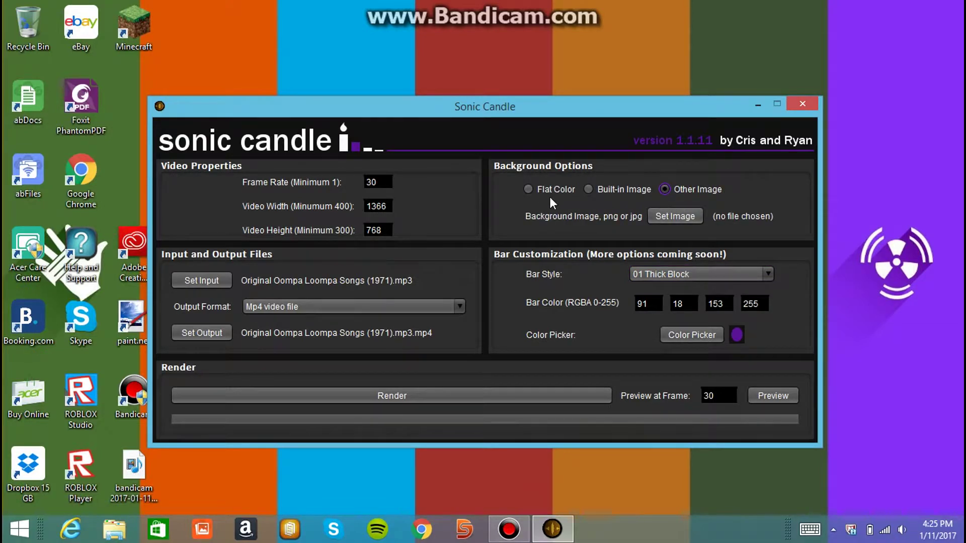
- Set the background image to the Oompa Loompa jpg in Downloads, keeping the png/jpg filter
click(682, 216)
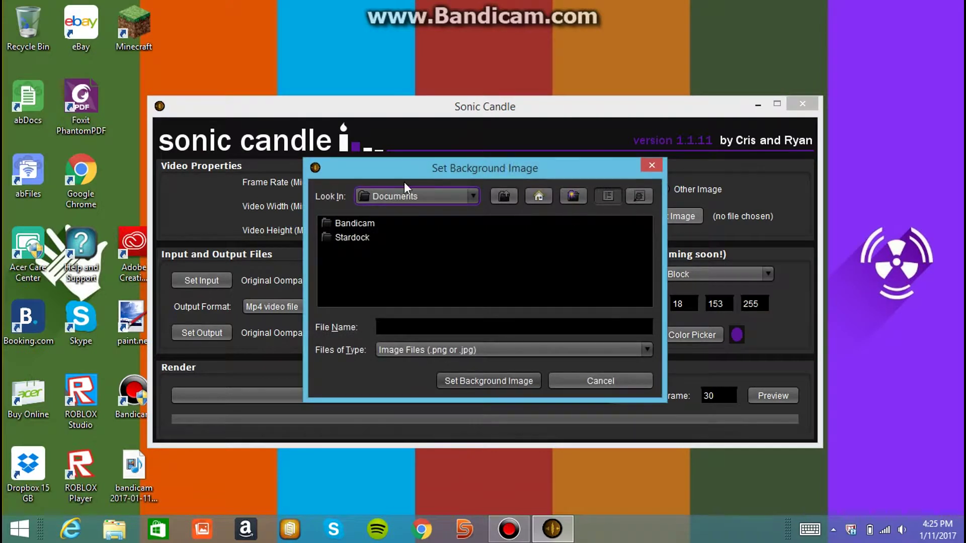
click(403, 195)
scroll(470, 276, up, 2)
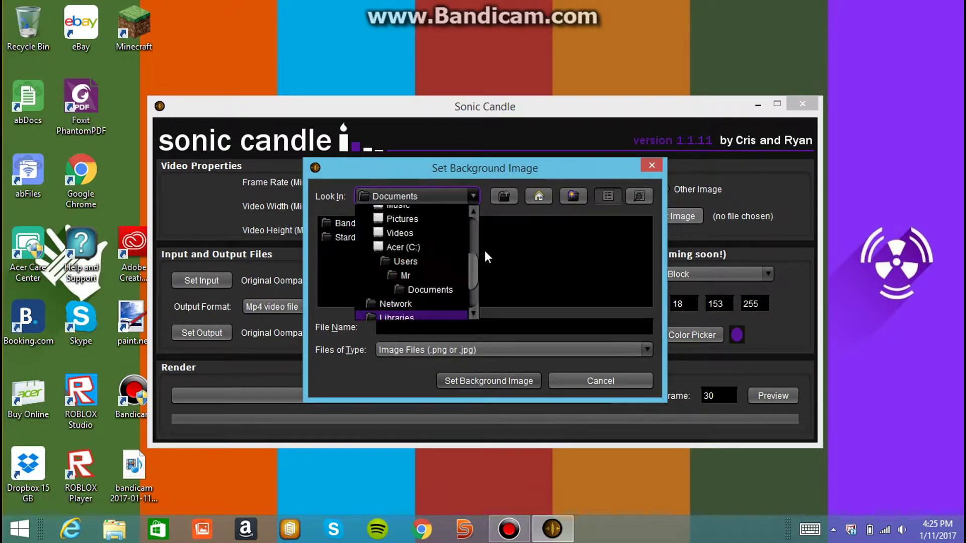
scroll(484, 249, up, 3)
scroll(460, 241, up, 1)
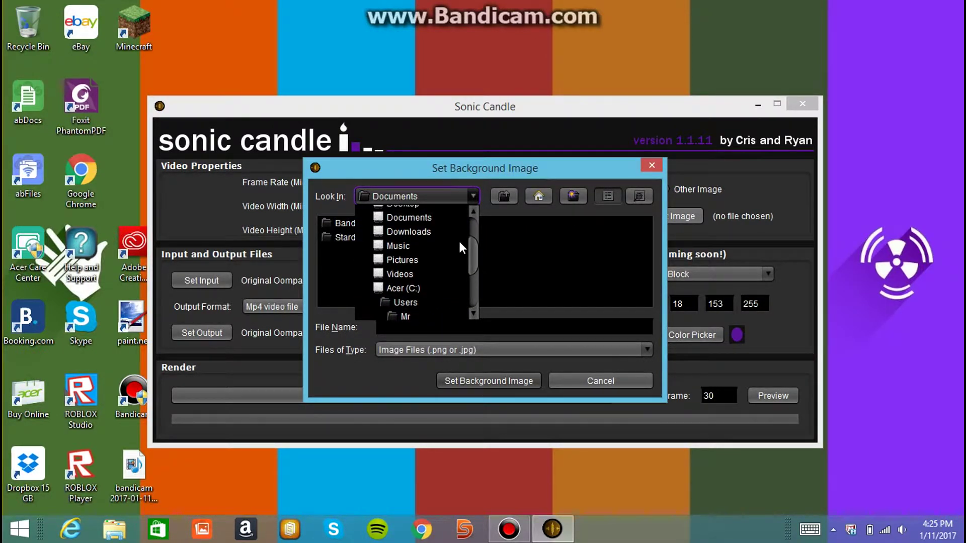
click(422, 231)
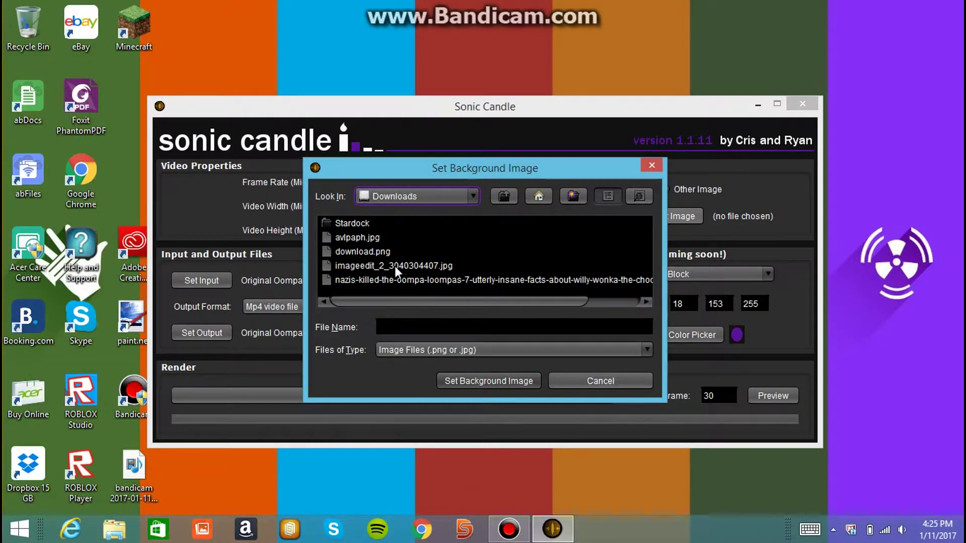
click(343, 280)
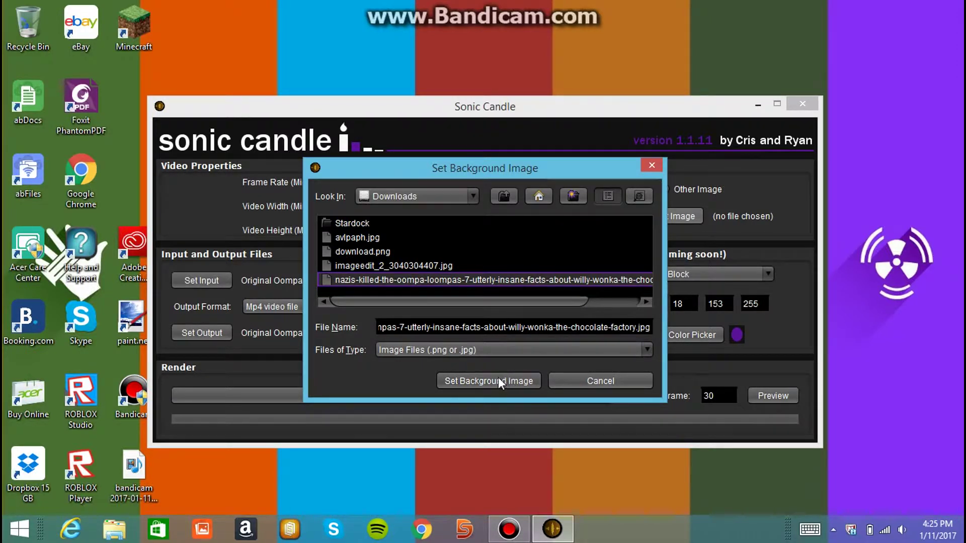
click(487, 351)
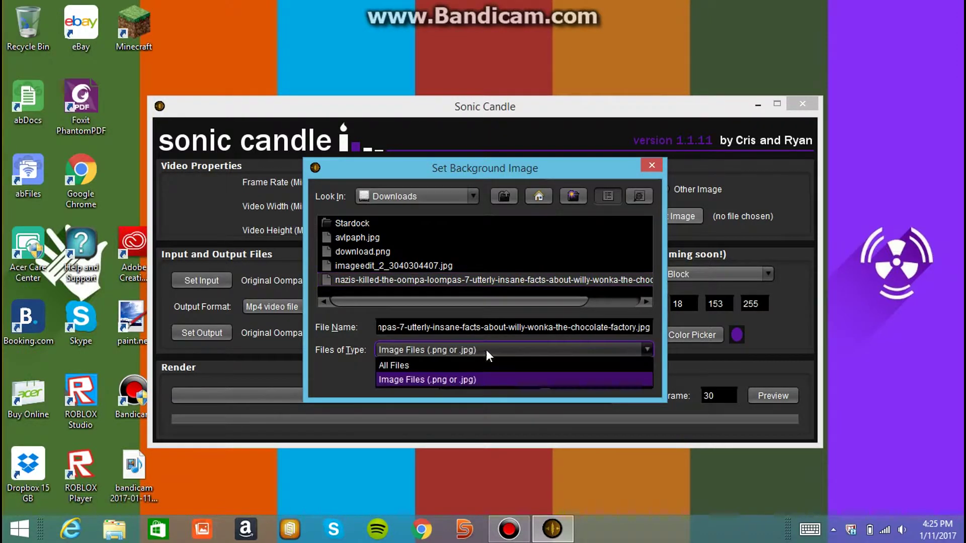
click(419, 379)
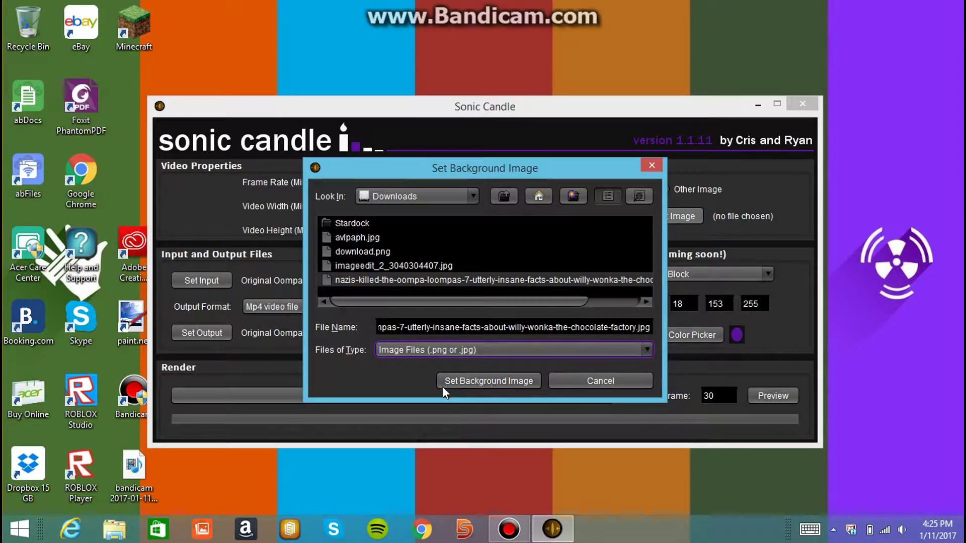
click(481, 382)
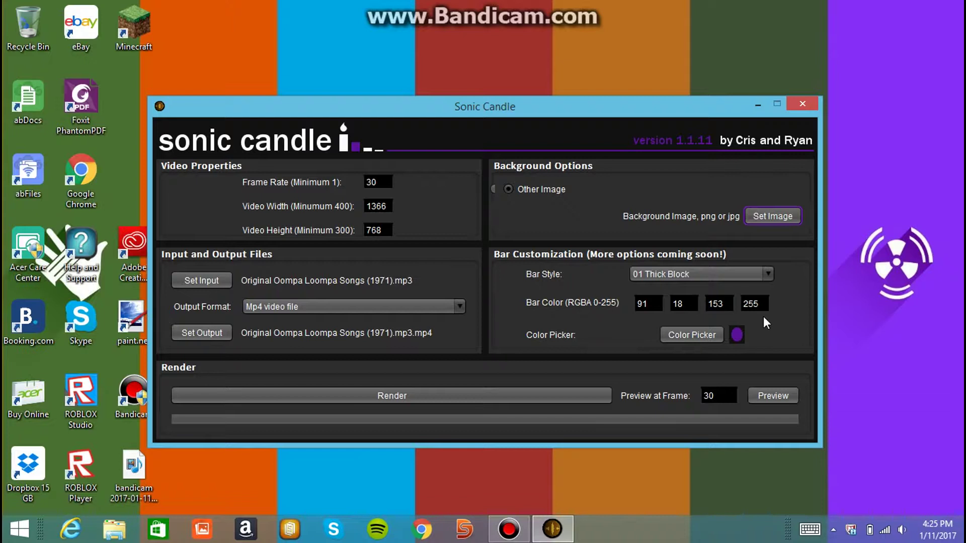
- Keep 01 Thick Block bars, colour them cyan, and preview them over the Oompa Loompa image
click(648, 271)
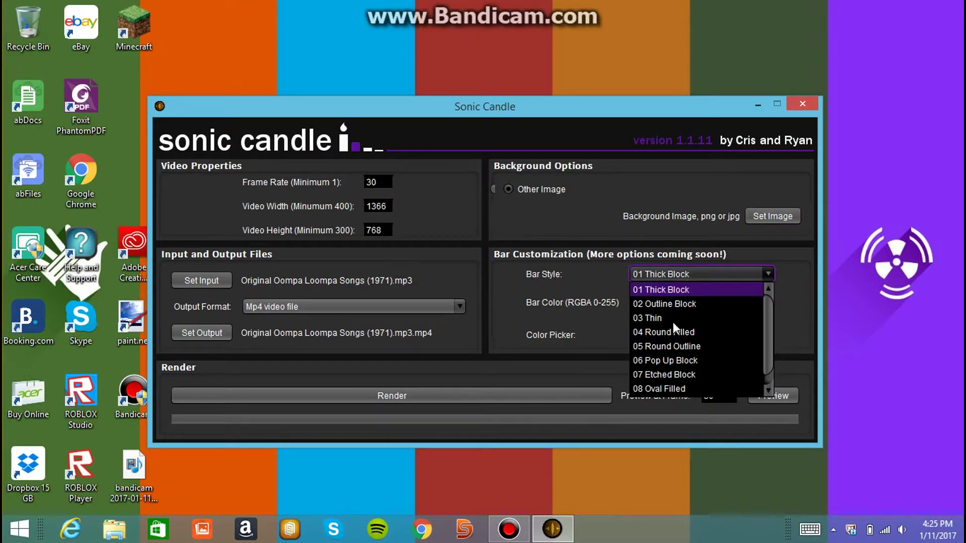
click(677, 290)
click(704, 336)
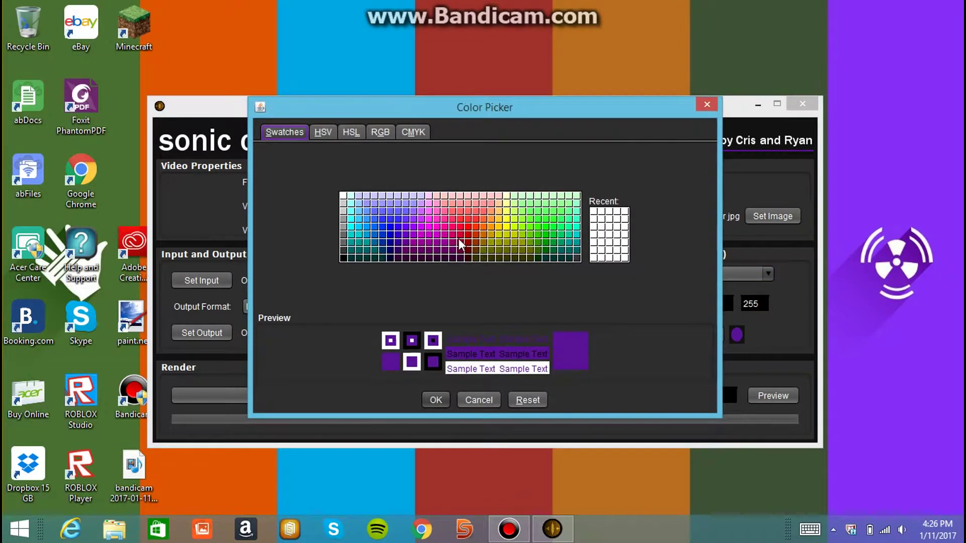
click(353, 220)
click(435, 400)
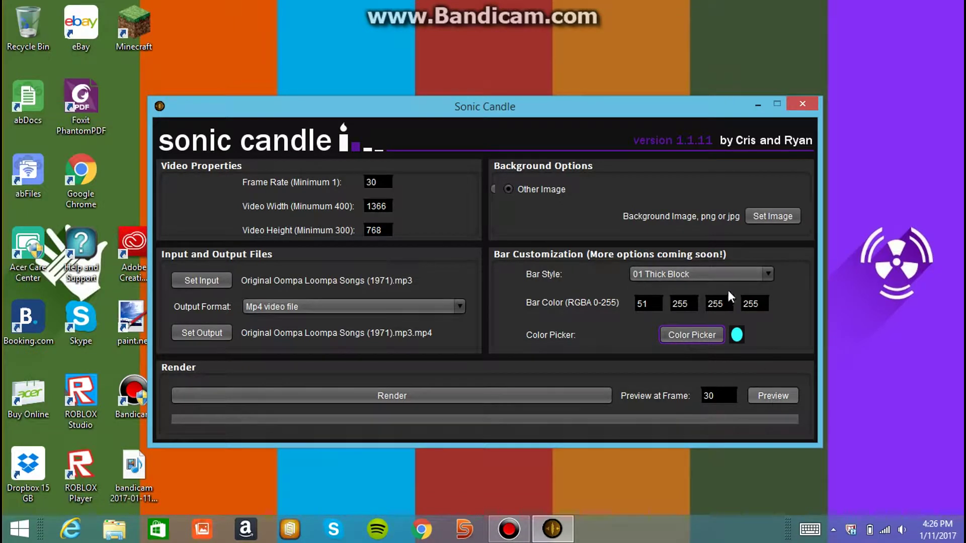
click(774, 396)
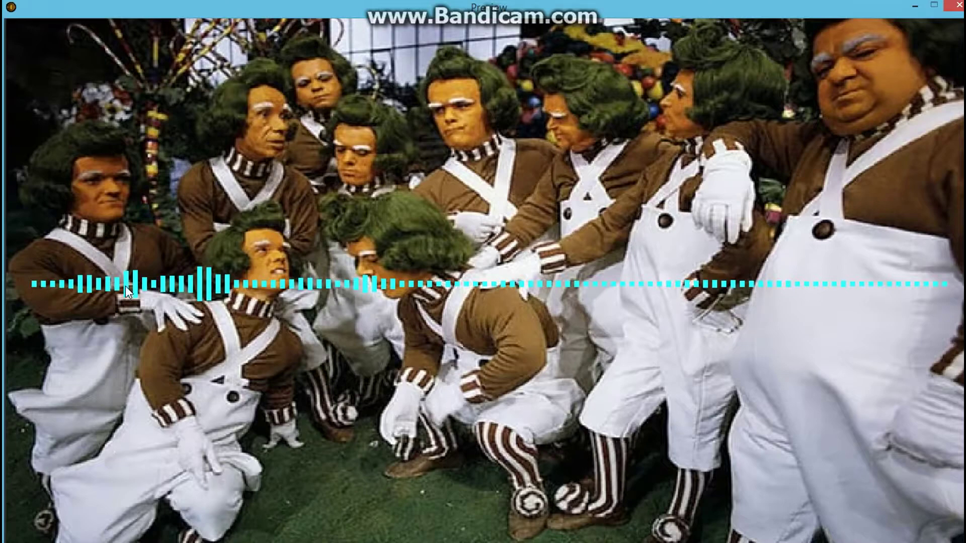
click(957, 5)
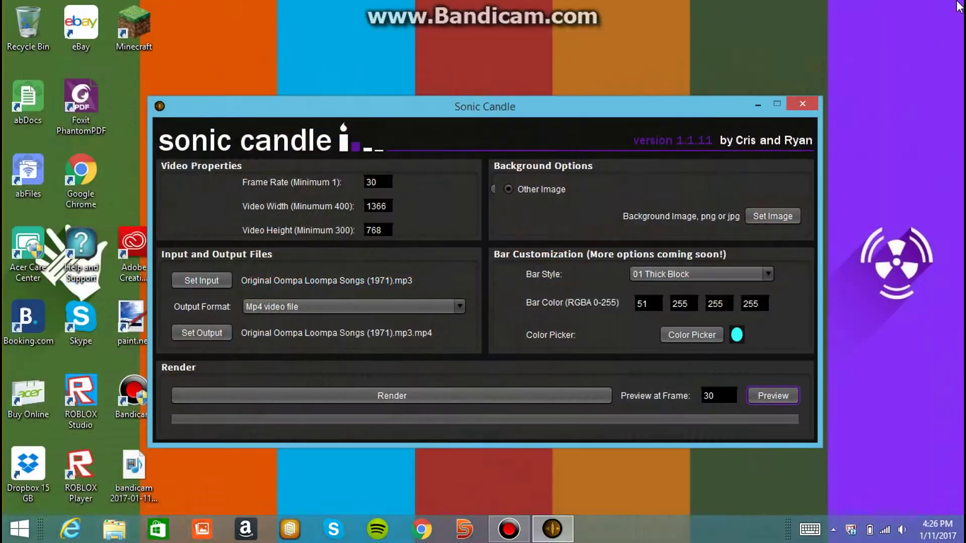
- Try red 02 Outline Block bars, then settle on 03 Thin bars in green (0, 255, 0, 255)
click(678, 271)
click(657, 303)
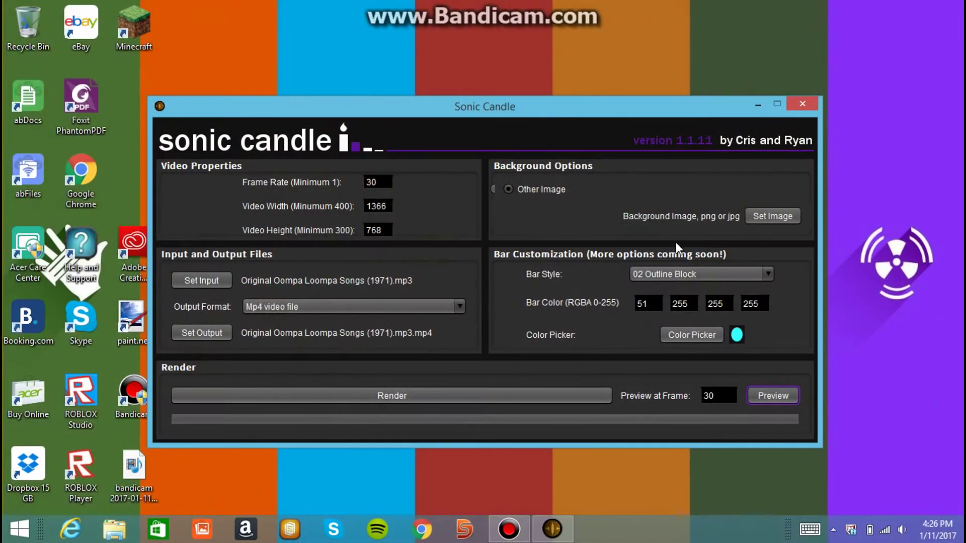
click(684, 335)
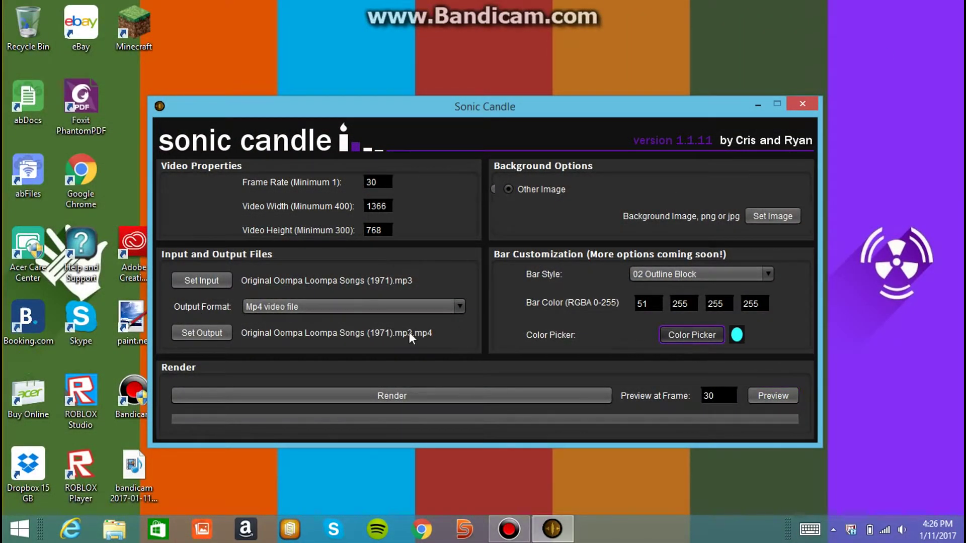
click(466, 226)
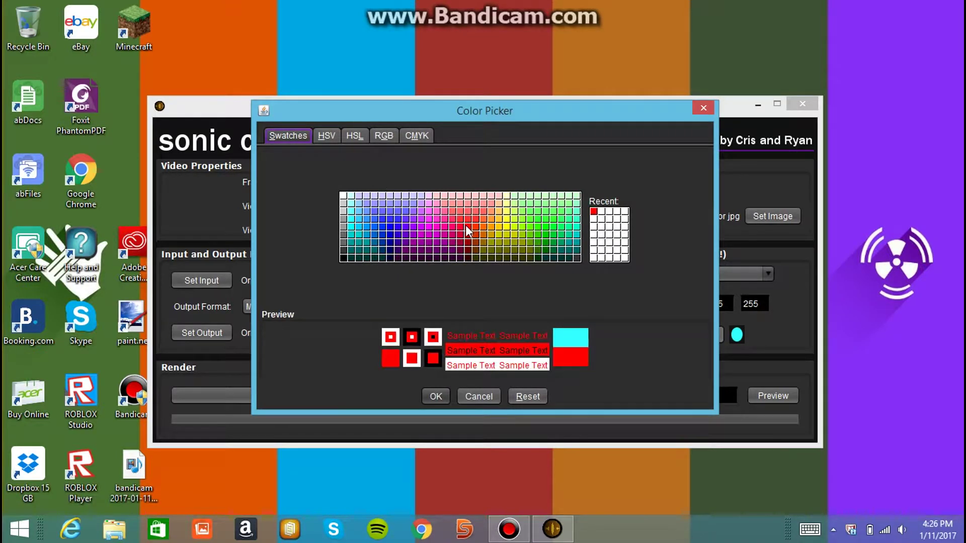
click(425, 394)
click(690, 276)
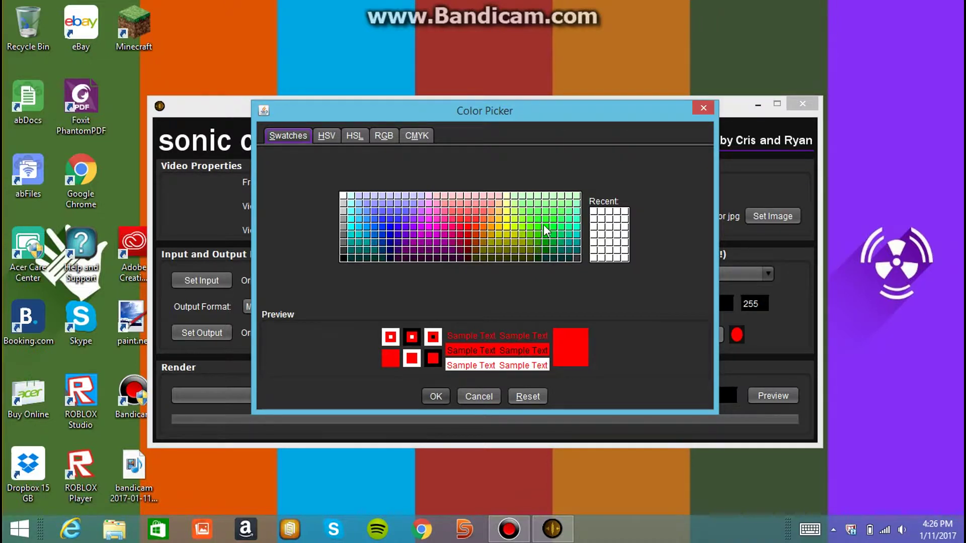
click(544, 227)
click(434, 395)
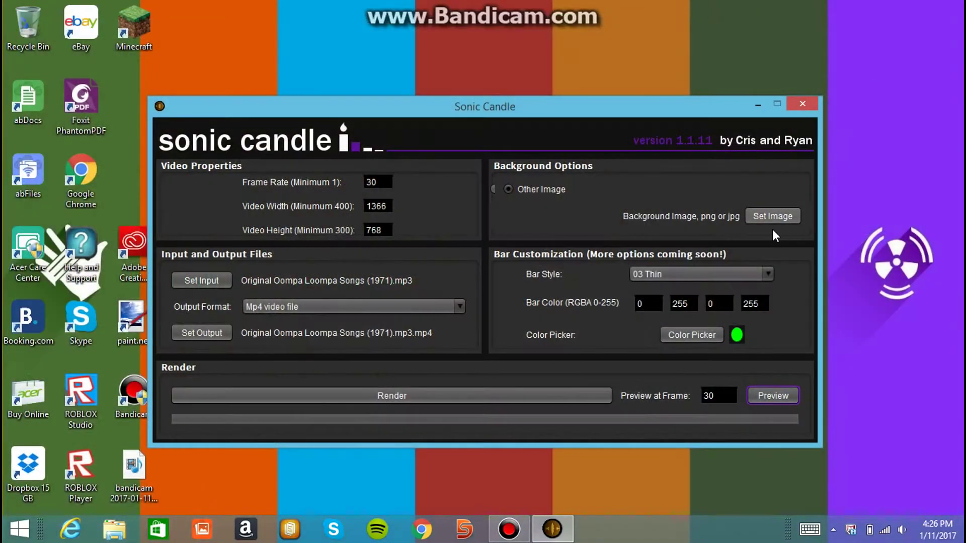
- Try grey, light pink, lavender and blue bar colours, then apply navy
click(681, 276)
click(709, 277)
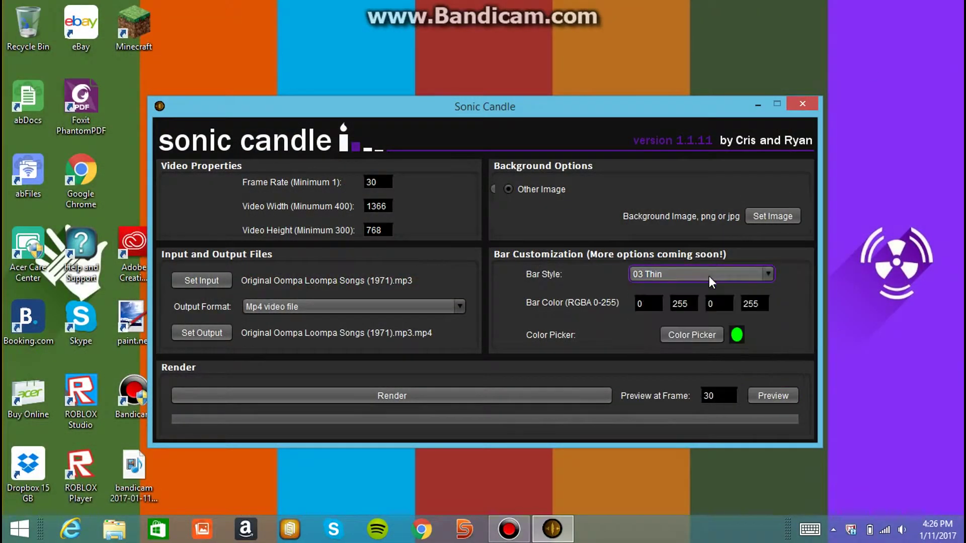
click(686, 336)
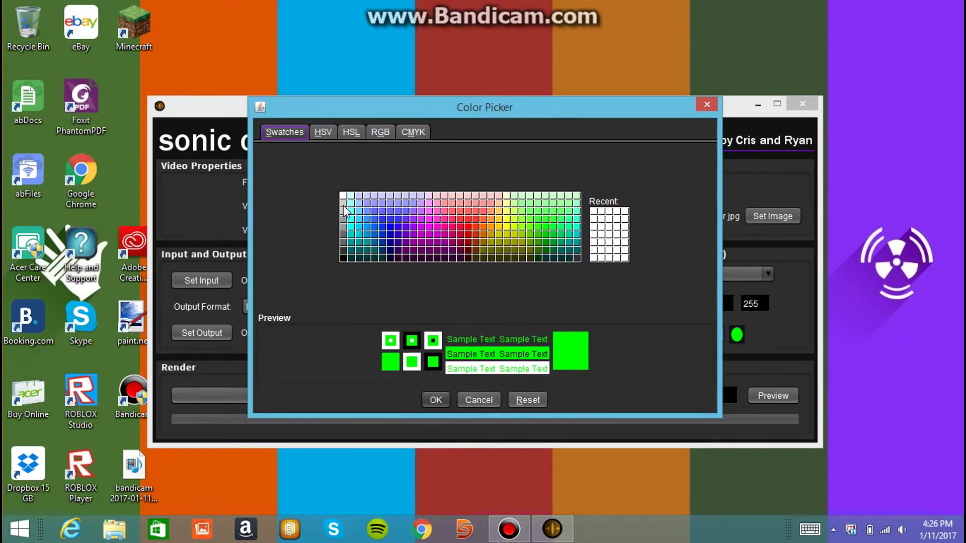
click(343, 235)
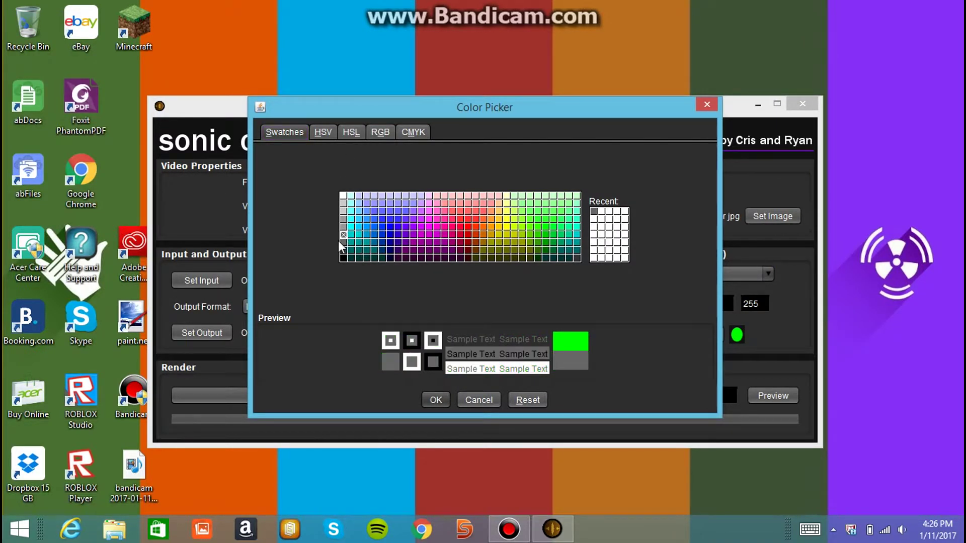
click(453, 196)
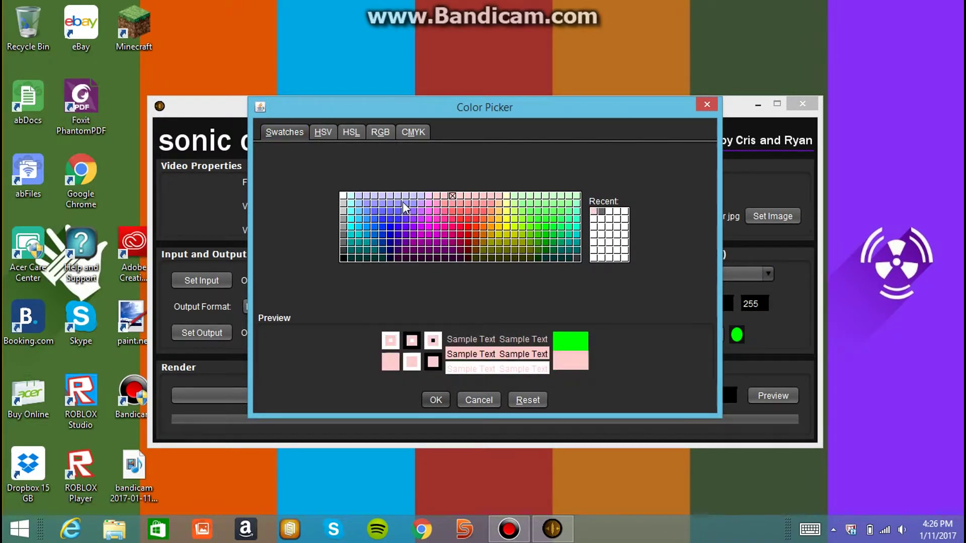
click(403, 203)
click(398, 219)
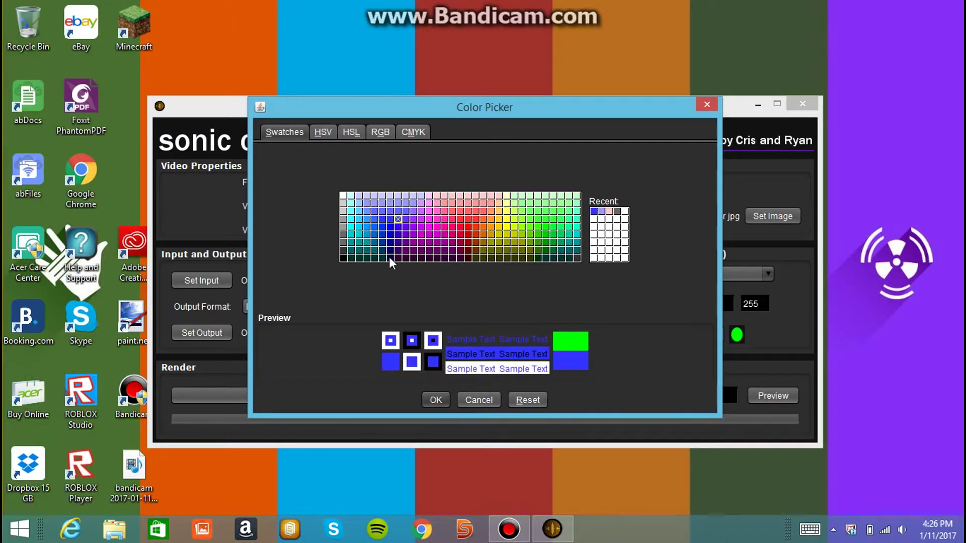
click(390, 258)
click(436, 400)
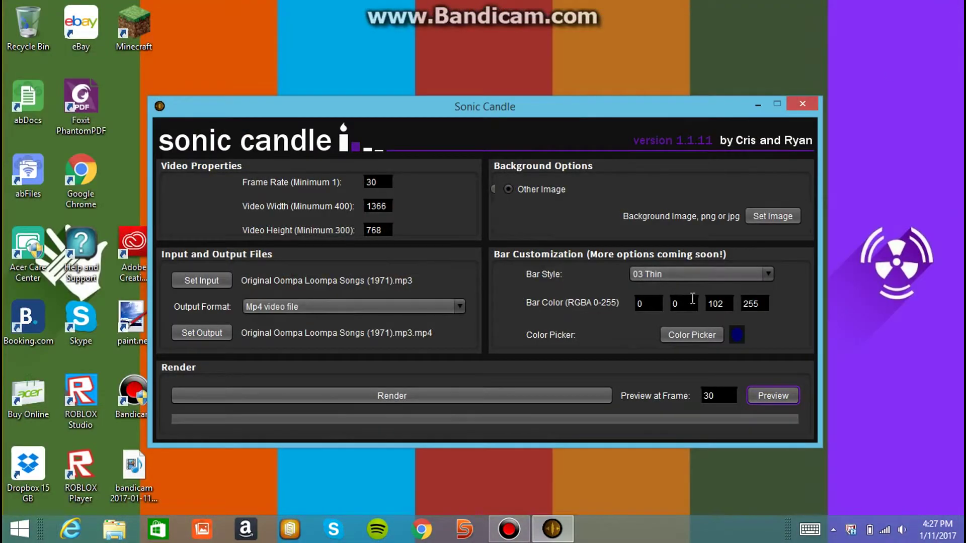
- Apply light yellow, then bright yellow (255, 255, 0, 255) as the bar colour
click(693, 337)
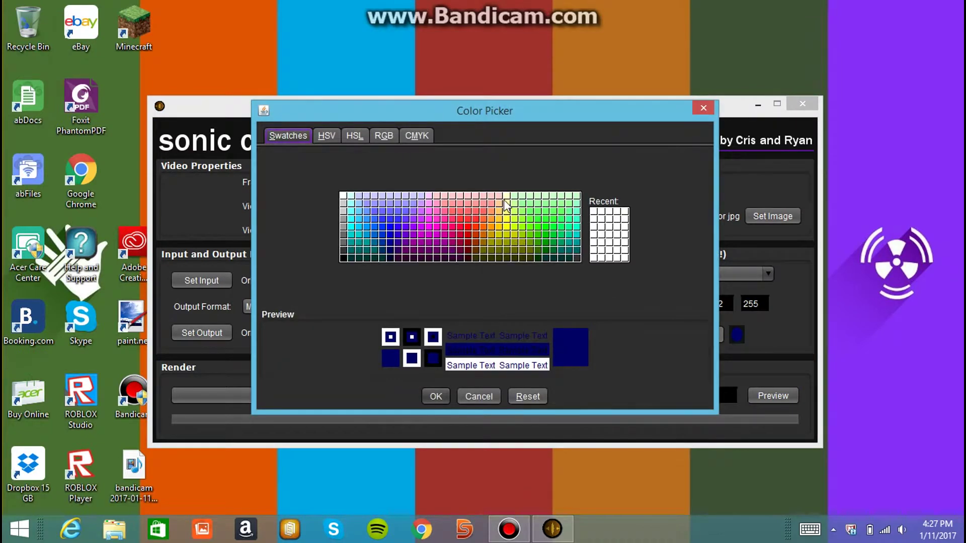
click(506, 210)
click(436, 397)
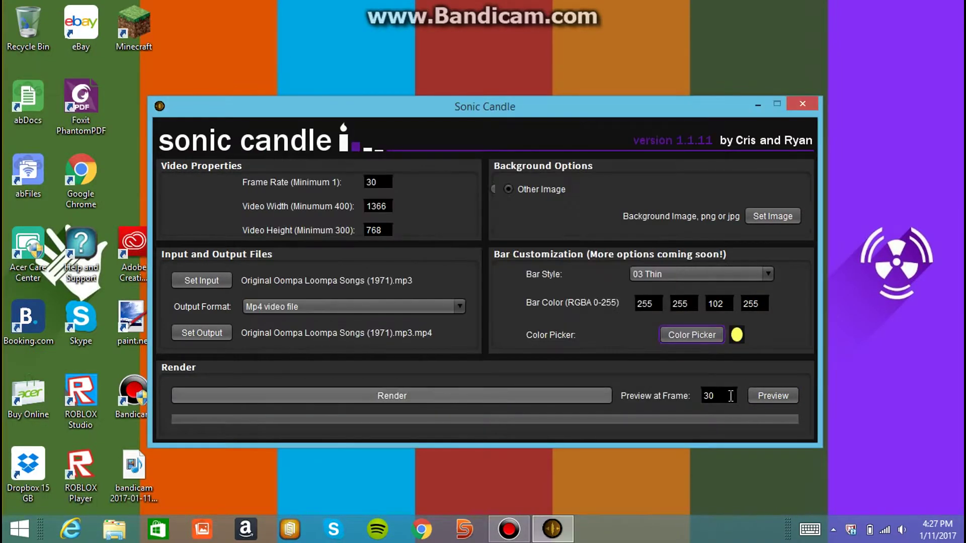
click(695, 330)
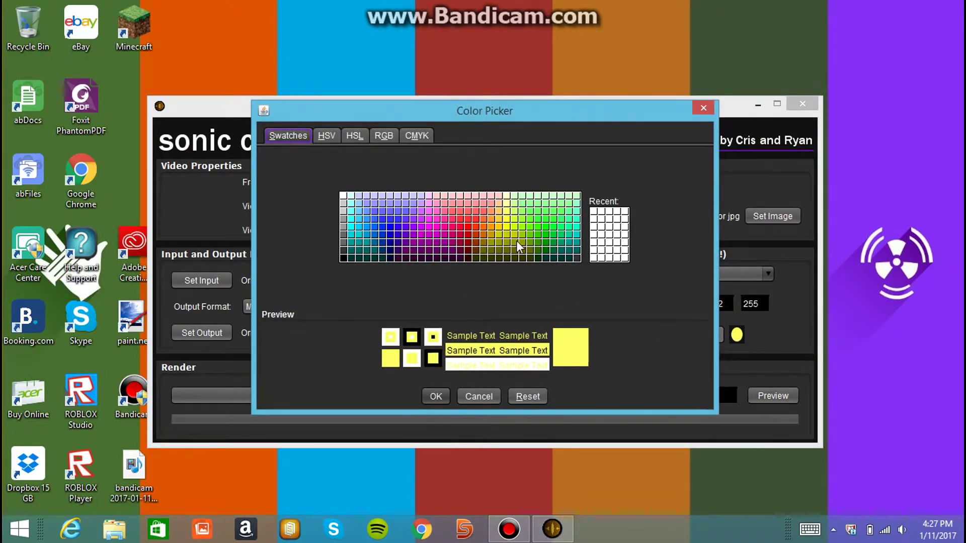
click(506, 226)
click(435, 397)
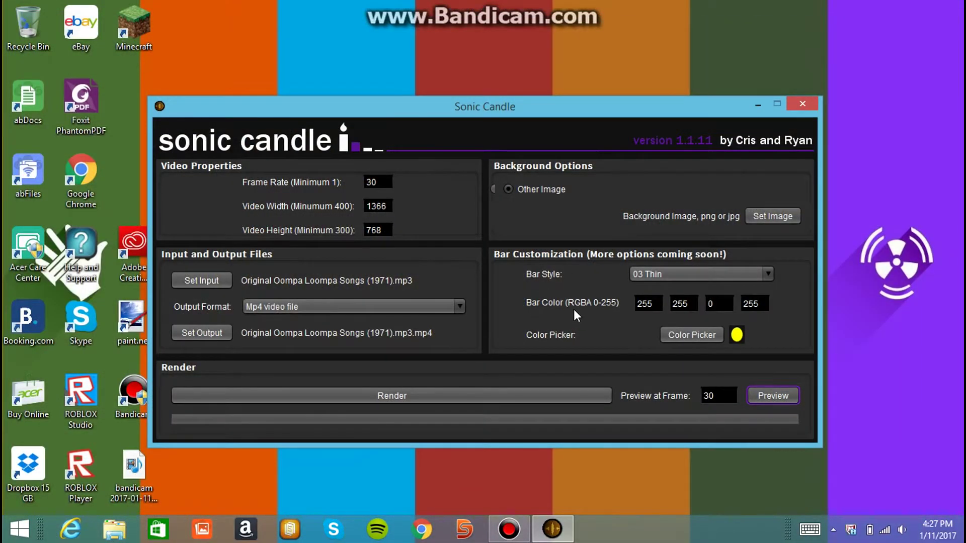
- Start rendering the Oompa Loompa MP4 and acknowledge the progress-bar notice
click(373, 391)
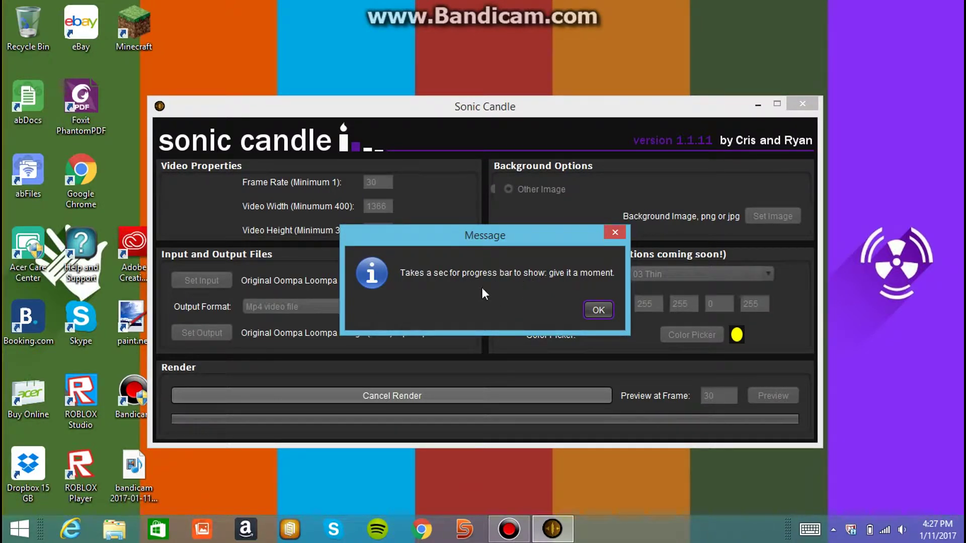
click(599, 311)
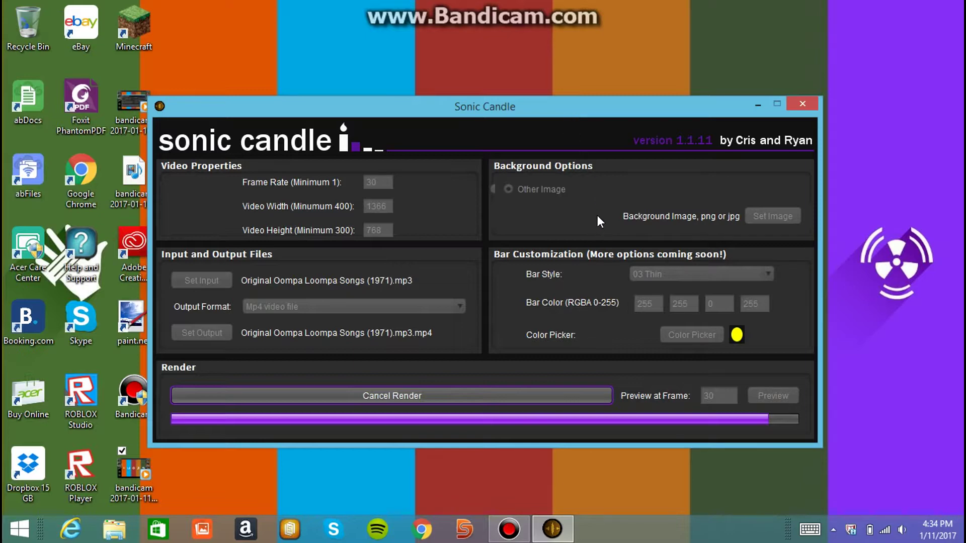
- Move the window aside, dismiss the antivirus alert, and close the Done! render message
drag(541, 102, 573, 66)
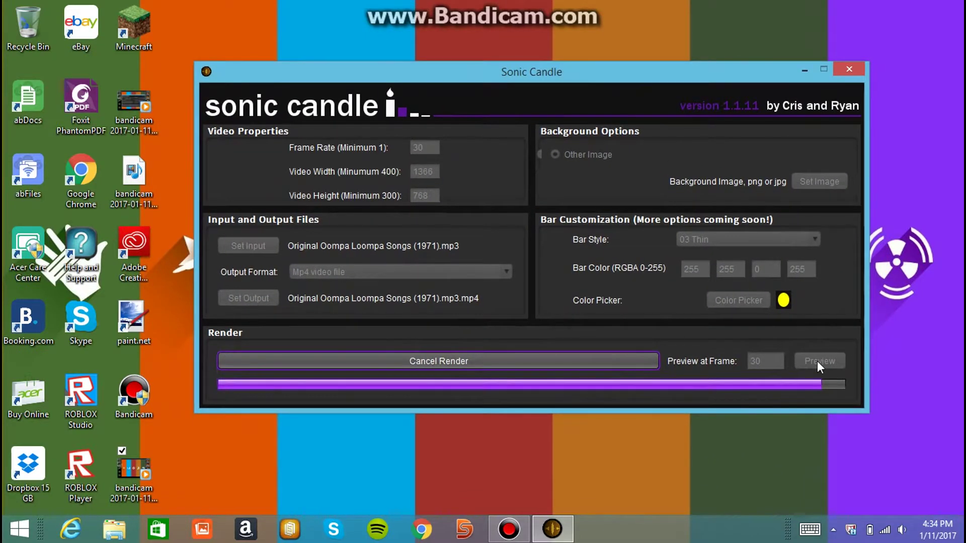
click(818, 361)
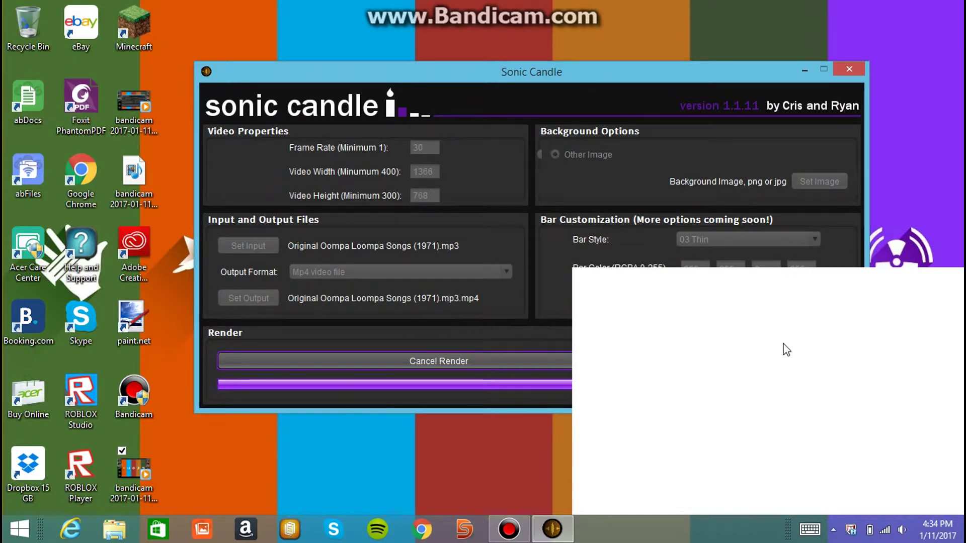
click(930, 455)
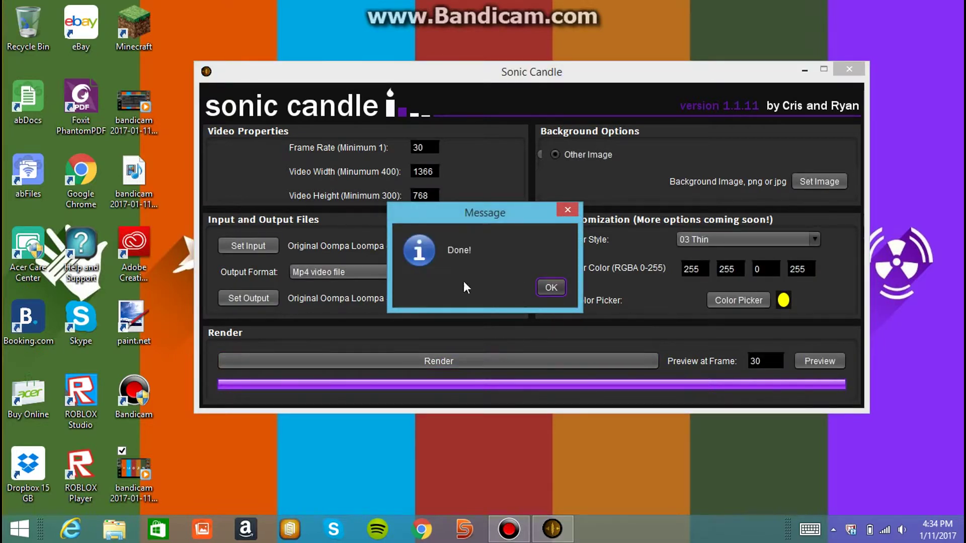
drag(493, 212, 302, 134)
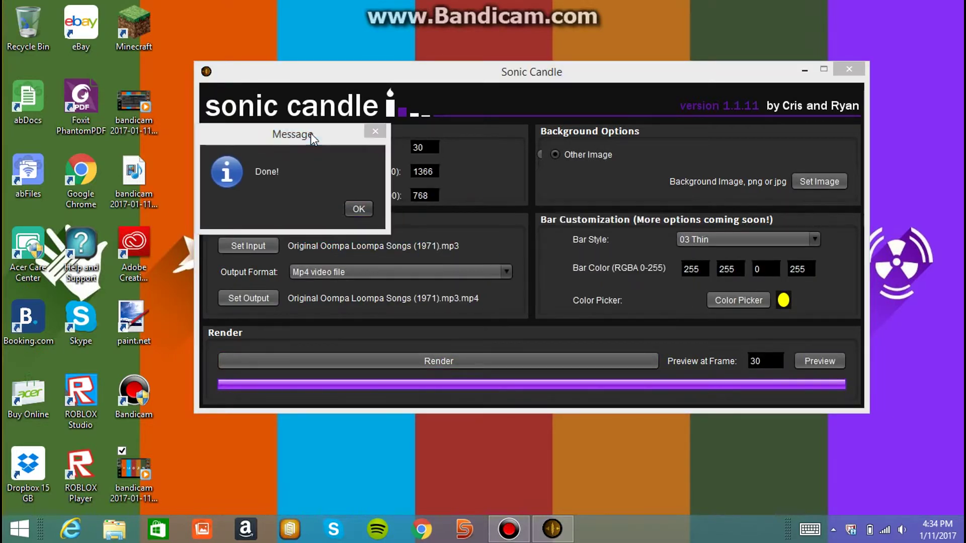
click(357, 210)
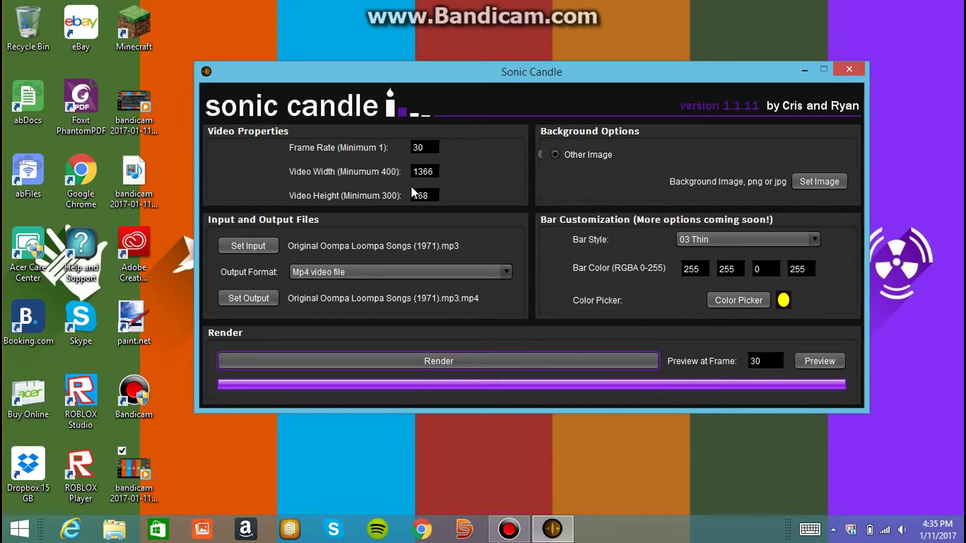
- Set the input audio to Coucheron - LOUD.mp3, then close Sonic Candle
click(232, 249)
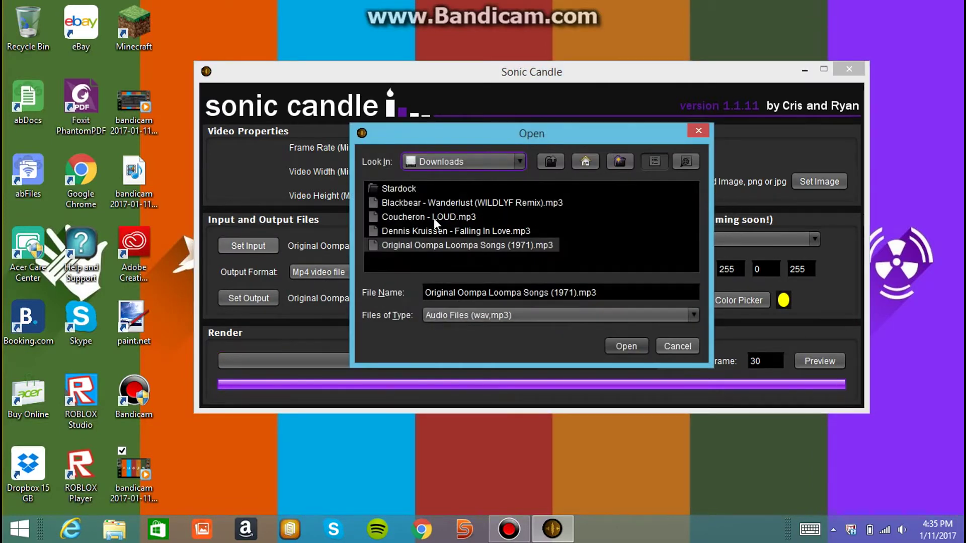
click(433, 216)
click(636, 344)
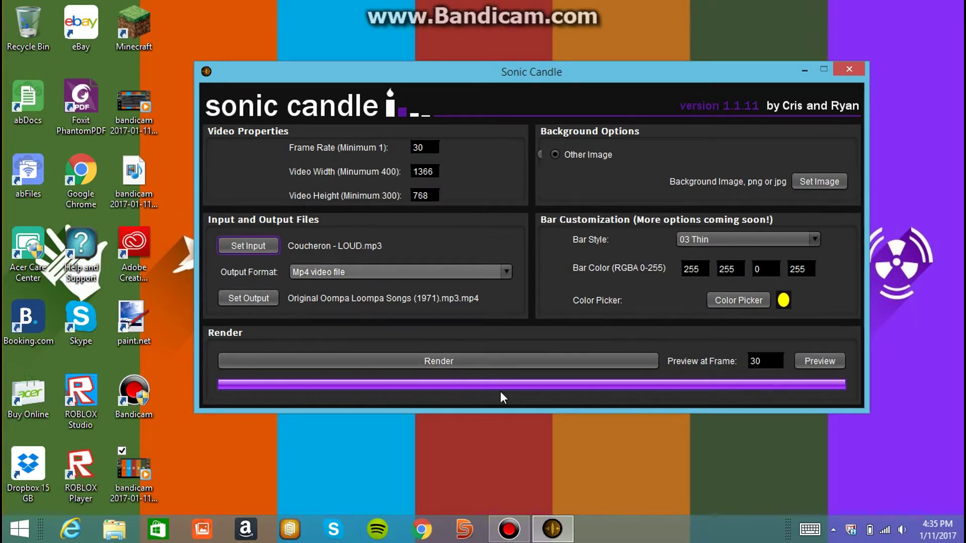
click(849, 70)
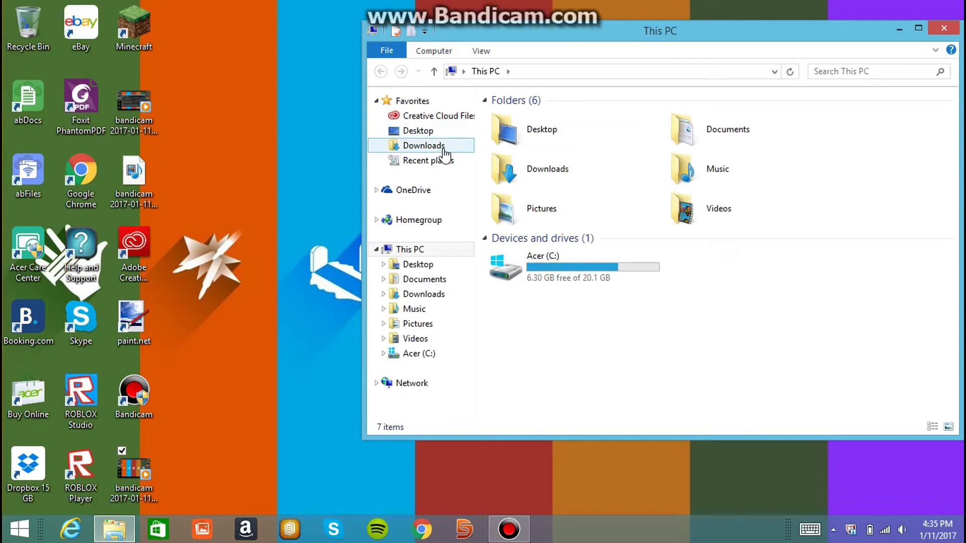
- Cut the rendered Oompa Loompa MP4 from Downloads and paste it onto the desktop
click(440, 146)
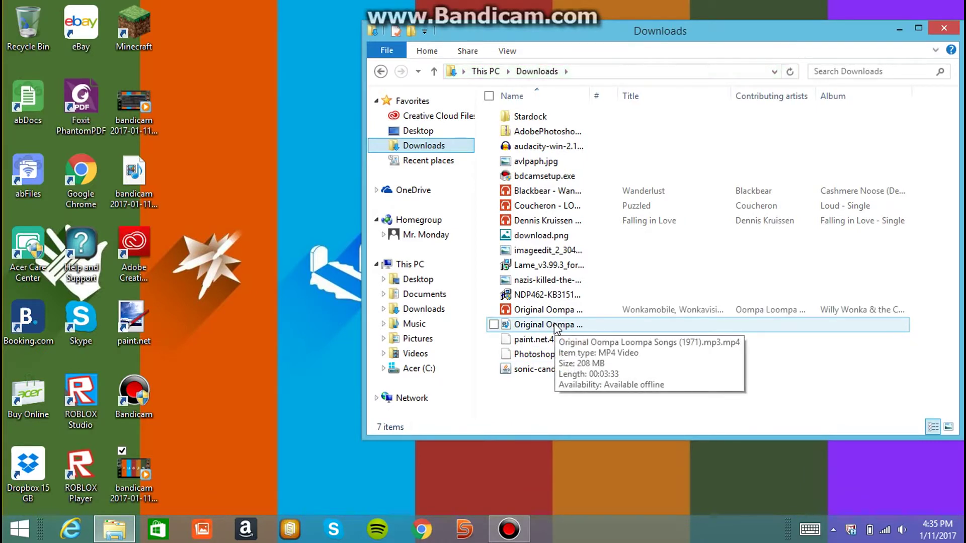
click(557, 327)
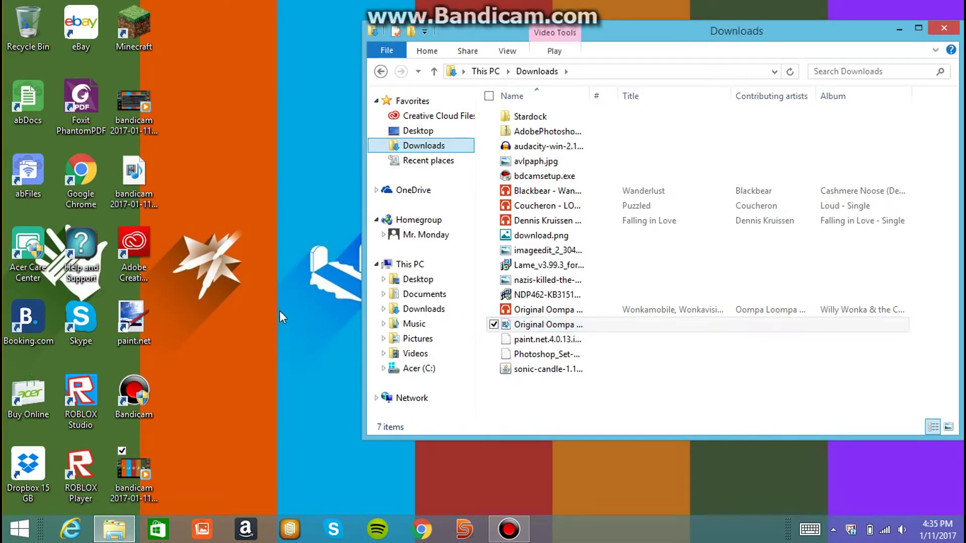
key(Return)
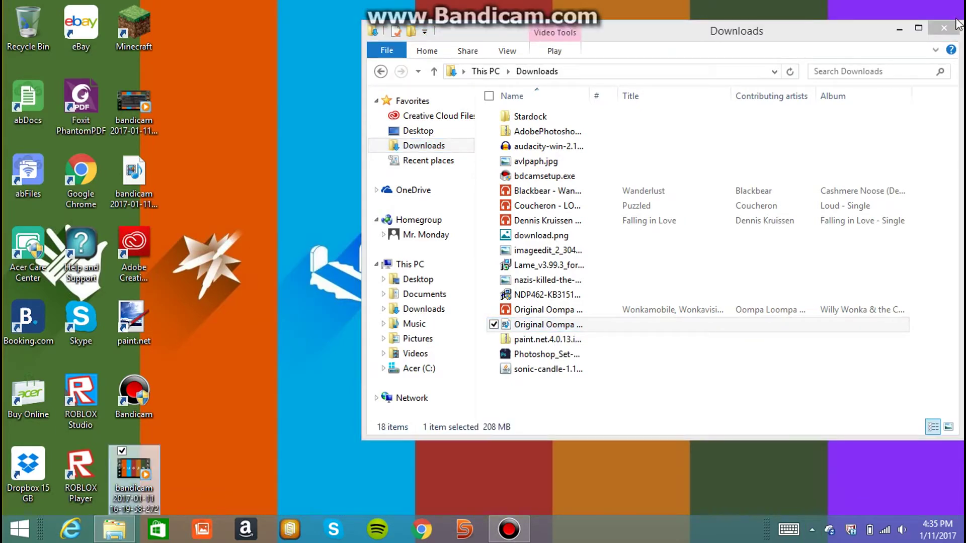
click(943, 28)
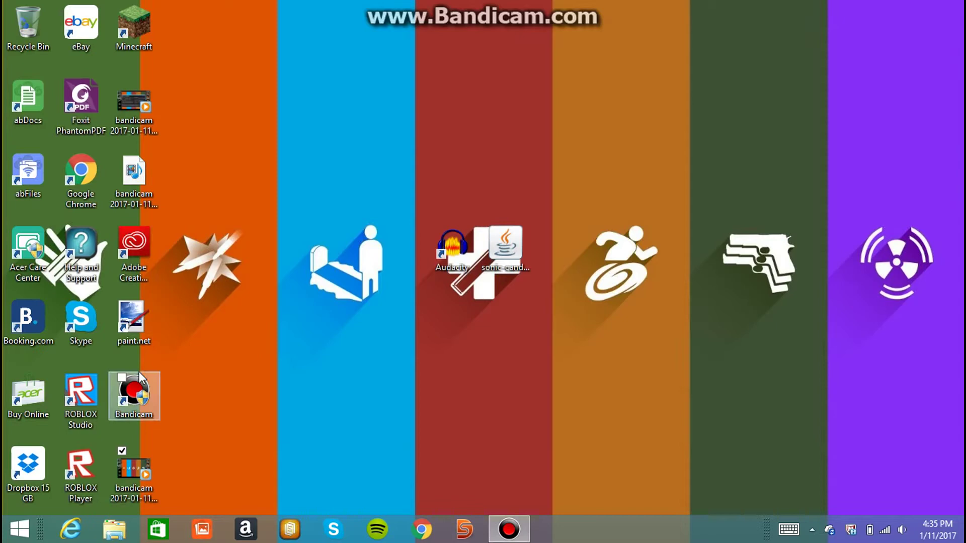
key(ctrl+v)
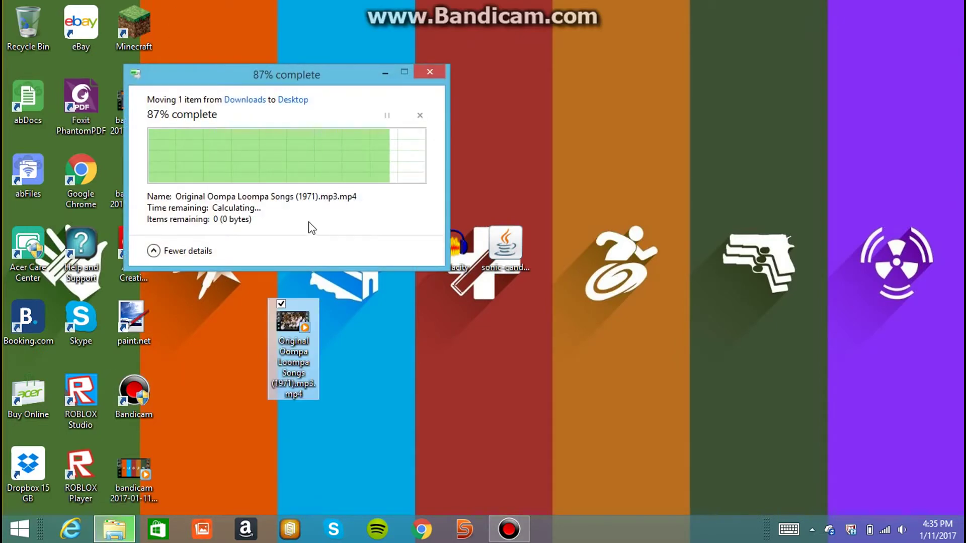
- Play the rendered Oompa Loompa MP4 from the desktop, pause it, and close the player
drag(285, 359, 461, 342)
double_click(460, 320)
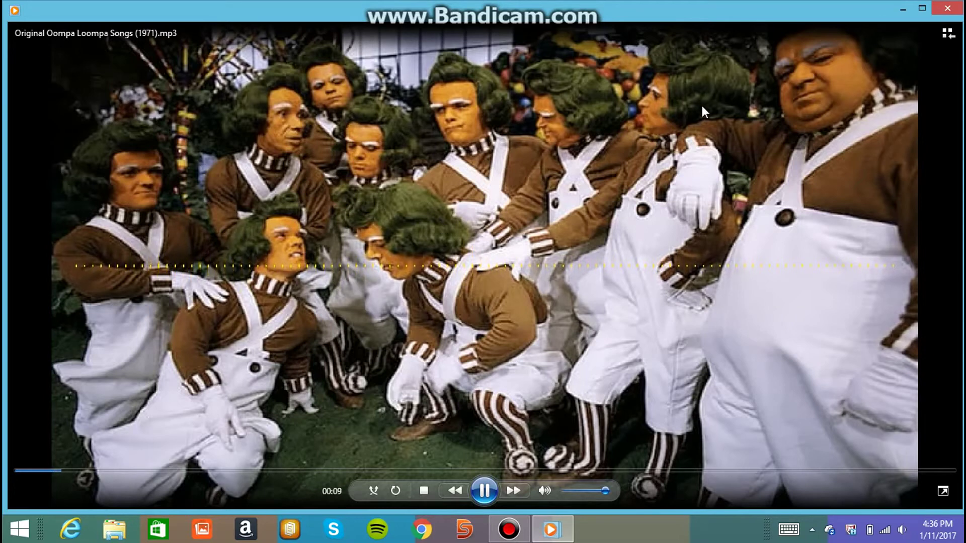
click(484, 490)
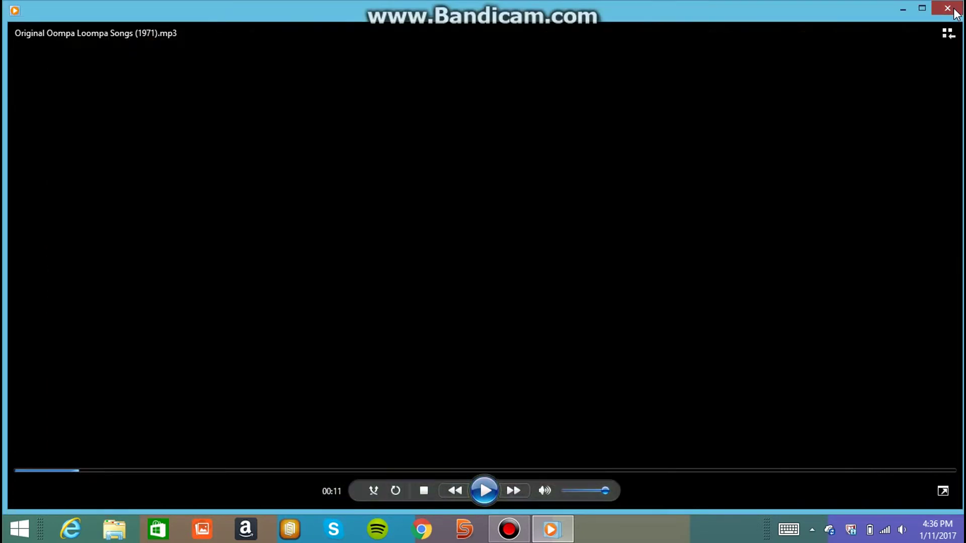
click(954, 10)
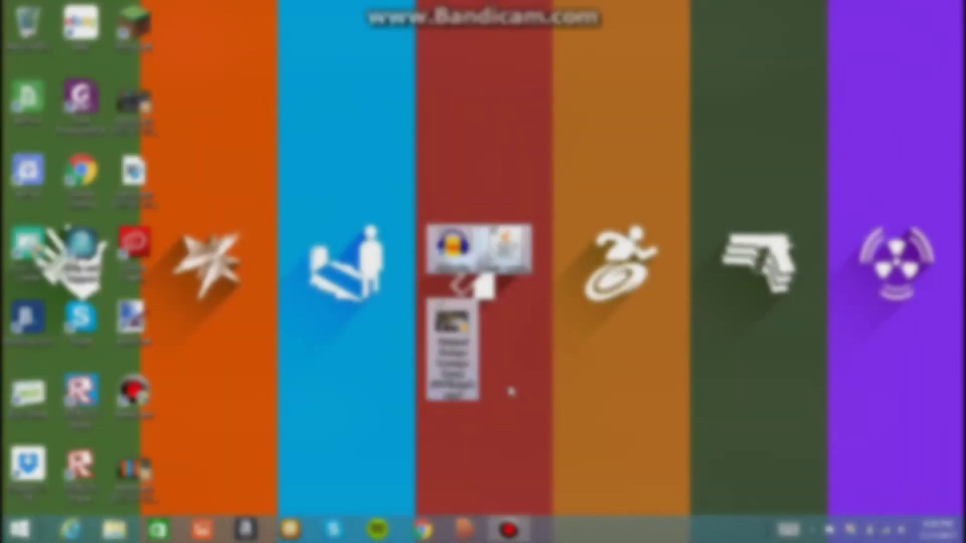
- Clear the desktop icon selection and open the desktop context menu
click(509, 385)
right_click(509, 385)
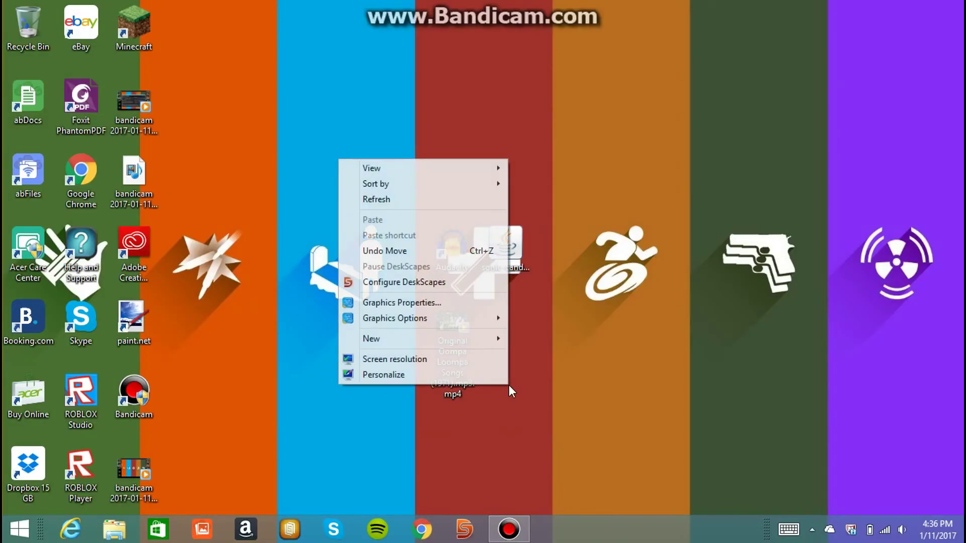